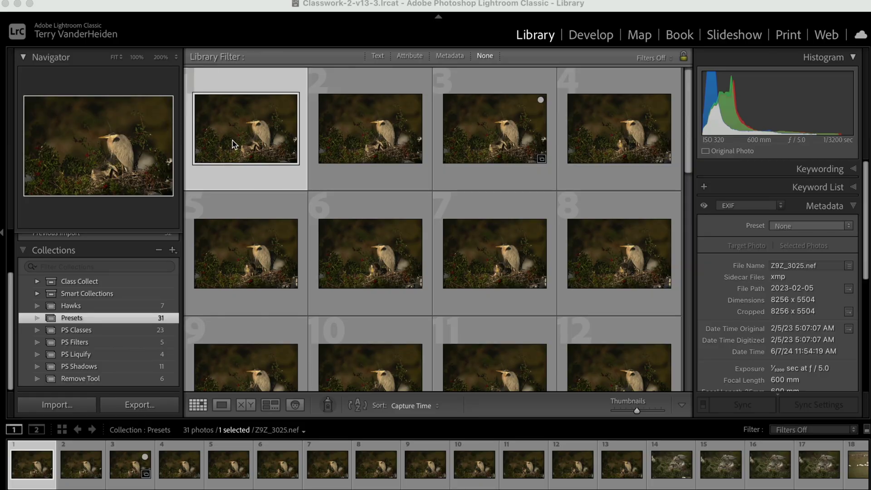
Open the first heron photo in Develop, convert it to B&W and set Contrast to +20.
double_click(268, 134)
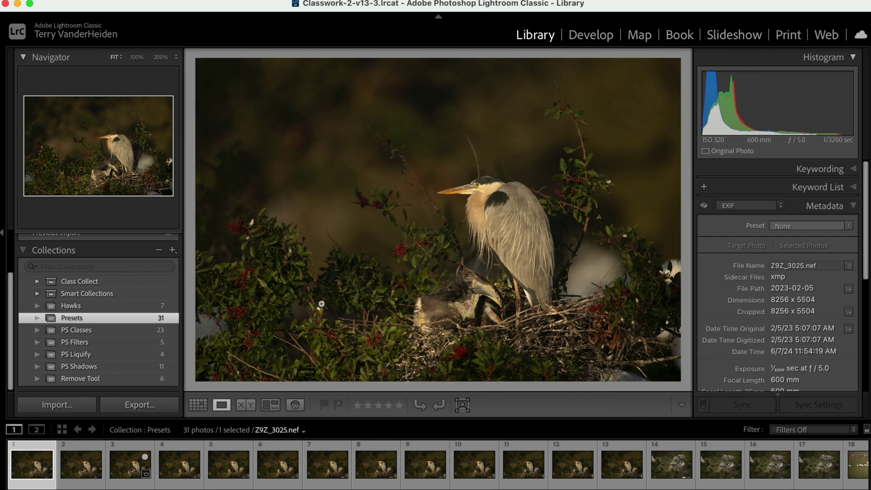
left_click(595, 38)
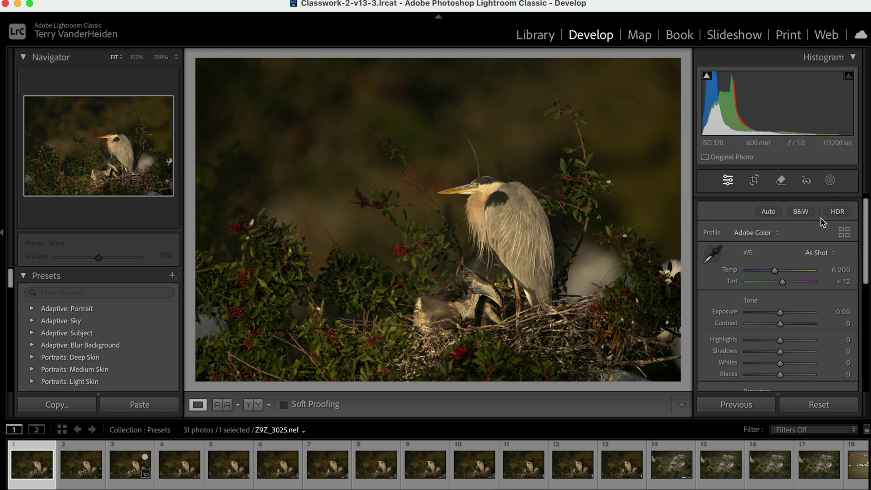
left_click(799, 212)
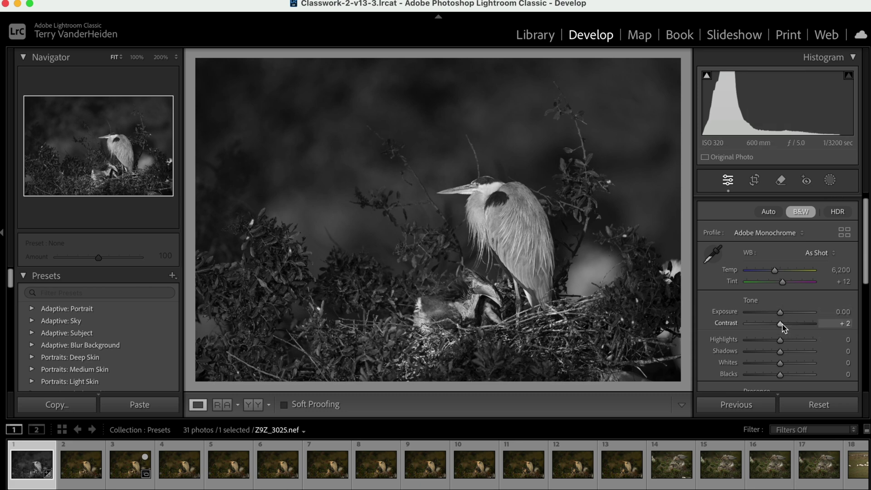
left_click_drag(783, 325, 788, 322)
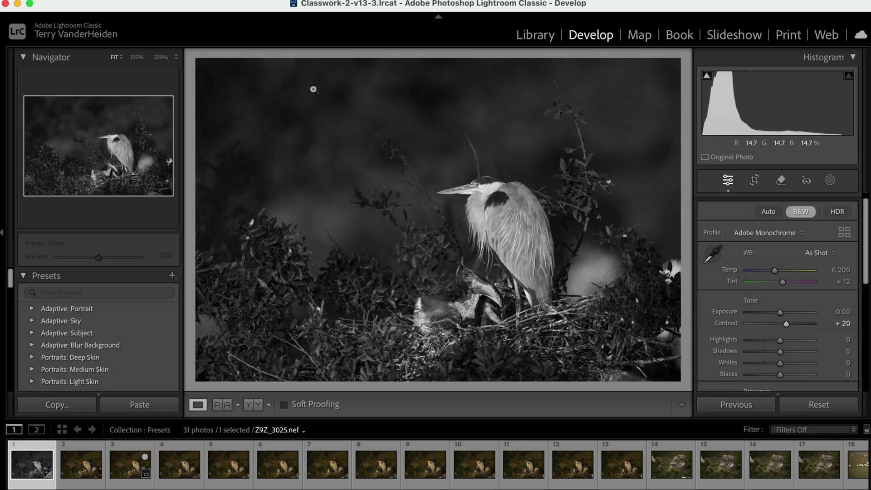
Zoom to 100% on the heron's head and expand the B&W colour mix panel.
left_click(129, 60)
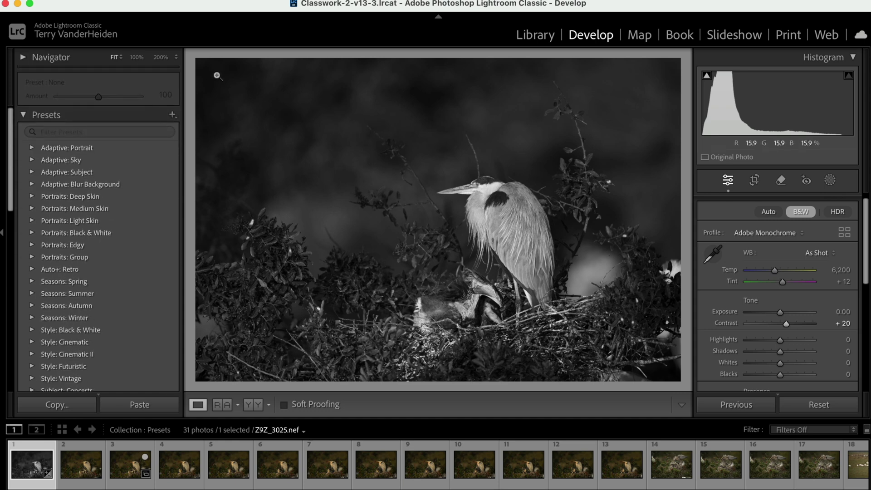
left_click(136, 57)
left_click_drag(413, 187, 432, 210)
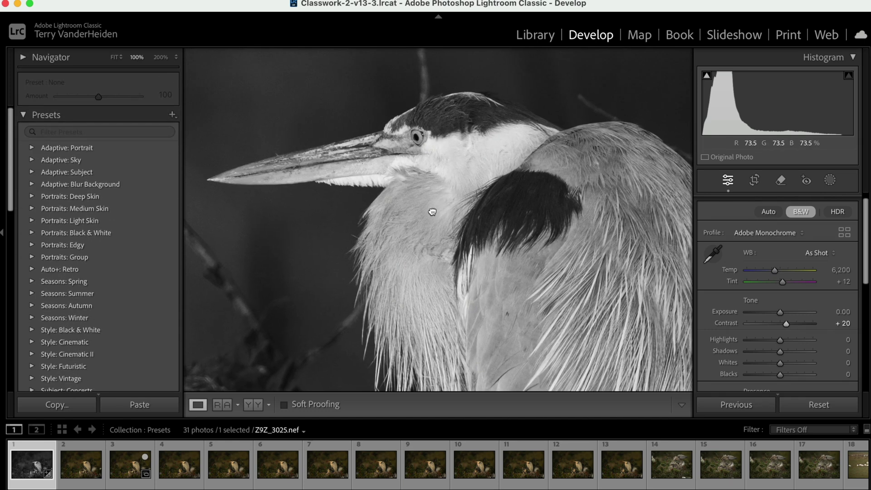
left_click_drag(865, 272, 862, 338)
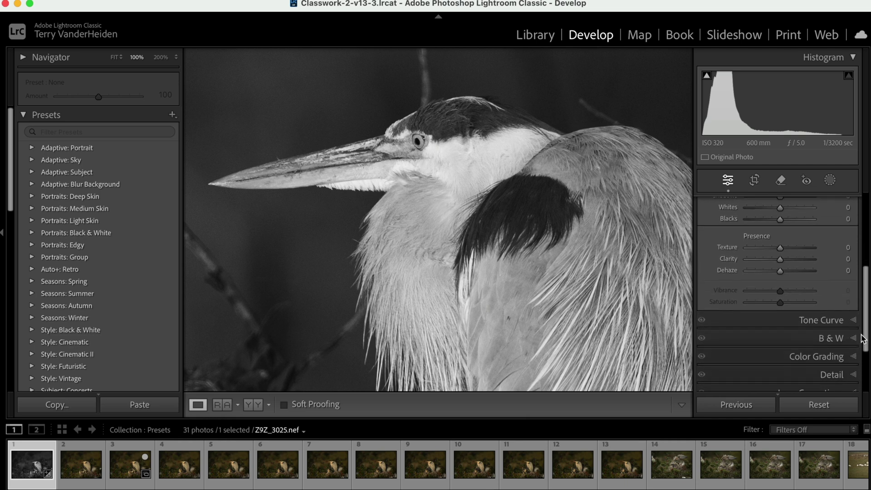
left_click(835, 341)
Set the B&W mix to Red +7, Orange +4, Yellow +17, Green +100, Aqua +96, Blue −16.
scroll(815, 285, "up", 5)
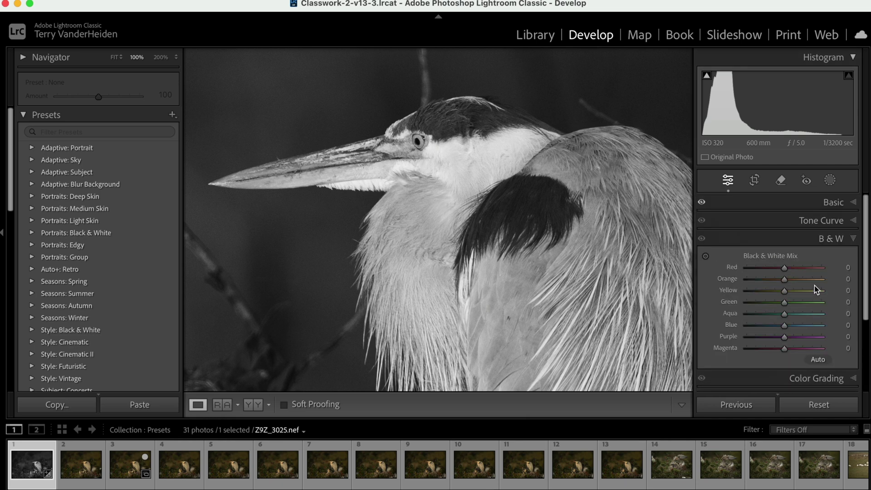
mouse_move(783, 268)
left_mouse_down()
mouse_move(755, 270)
mouse_move(790, 270)
mouse_move(756, 279)
mouse_move(790, 280)
mouse_move(774, 289)
mouse_move(808, 282)
mouse_move(764, 281)
mouse_move(799, 283)
mouse_move(771, 281)
mouse_move(785, 284)
left_mouse_up()
mouse_move(785, 292)
left_mouse_down()
mouse_move(797, 292)
mouse_move(763, 291)
mouse_move(790, 293)
left_mouse_up()
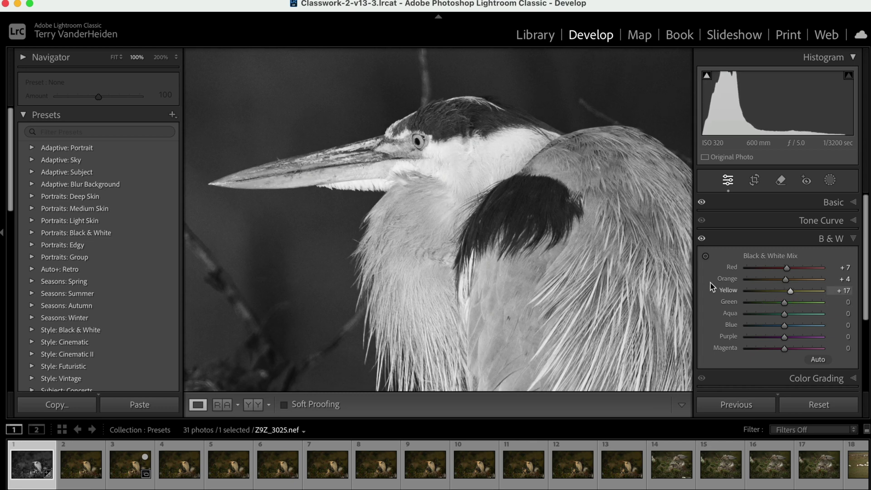
left_click(114, 57)
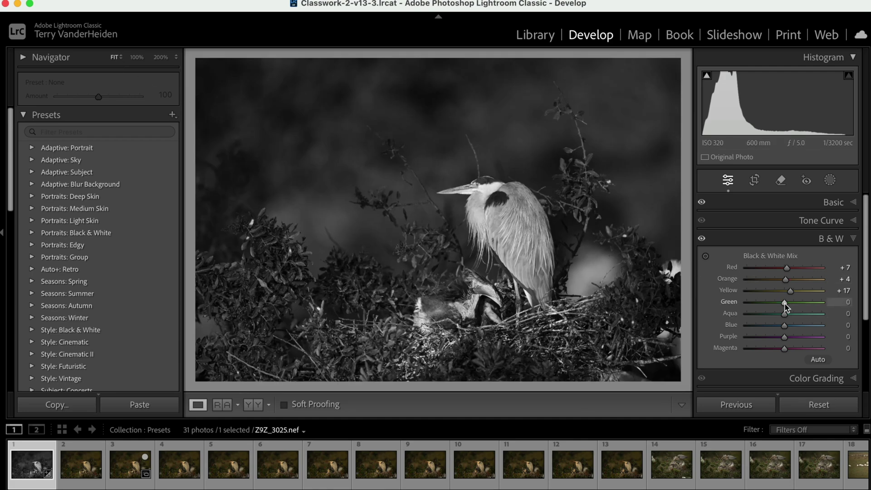
left_click_drag(785, 303, 825, 304)
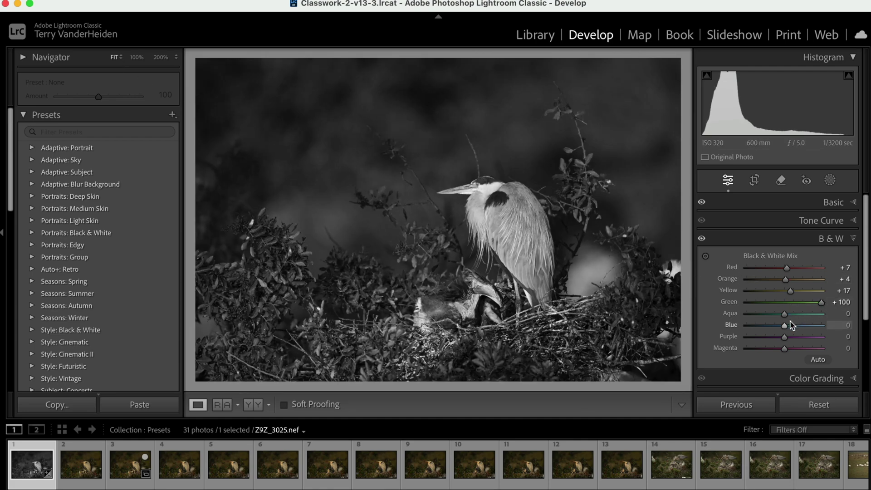
mouse_move(774, 315)
left_mouse_down()
mouse_move(821, 315)
mouse_move(778, 326)
left_mouse_up()
left_click(837, 203)
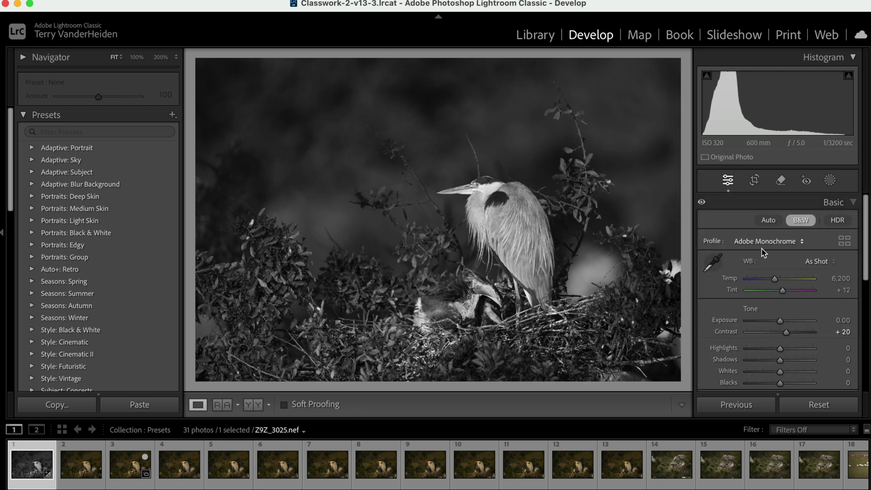
Set Shadows to +19, Contrast to +27 and Dehaze to +22 on the heron photo.
scroll(756, 279, "down", 5)
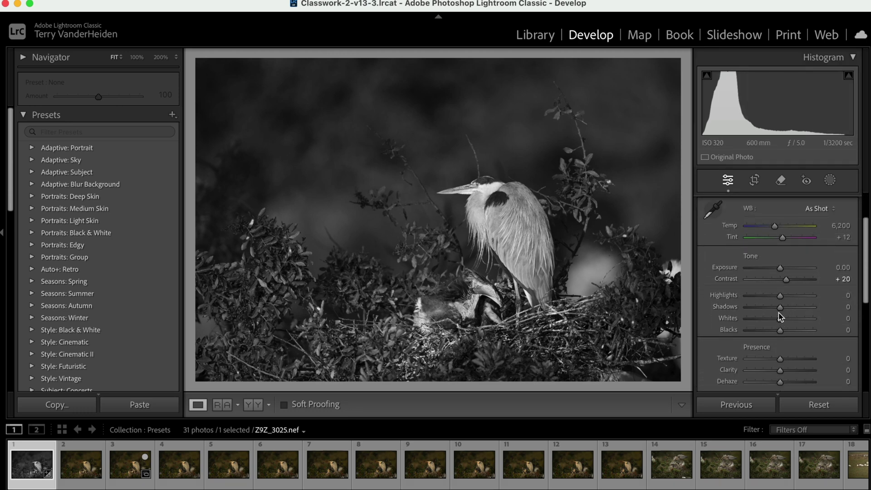
left_click_drag(782, 307, 786, 304)
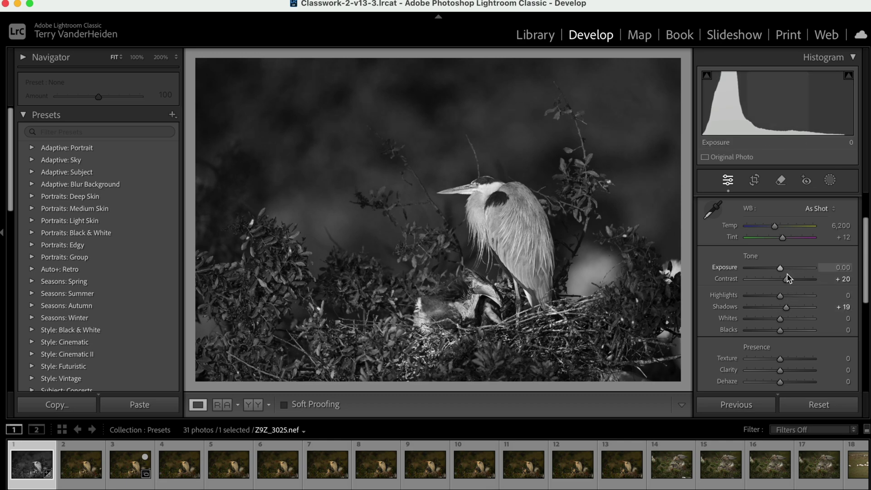
left_click_drag(786, 275, 789, 279)
scroll(787, 286, "down", 2)
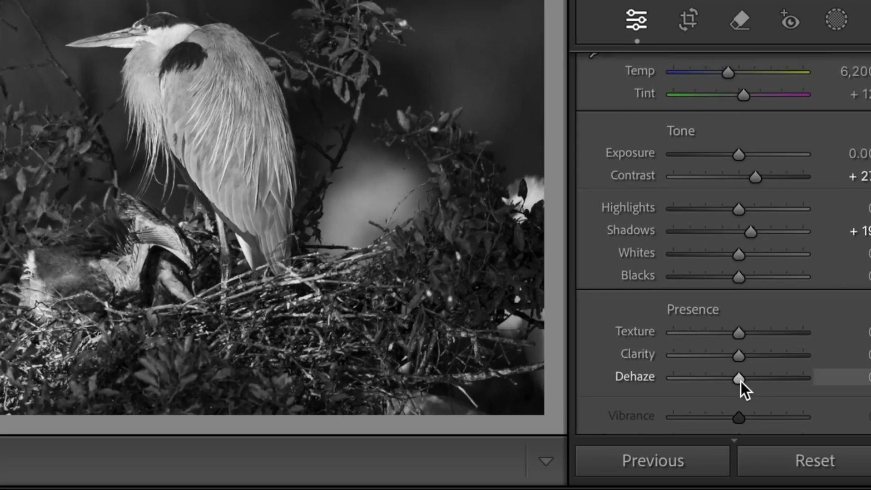
left_click_drag(741, 382, 655, 391)
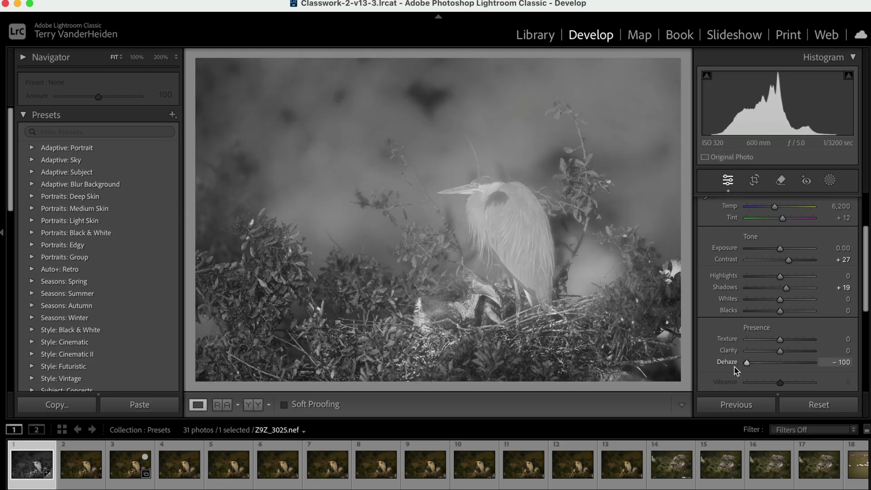
left_click_drag(748, 365, 788, 364)
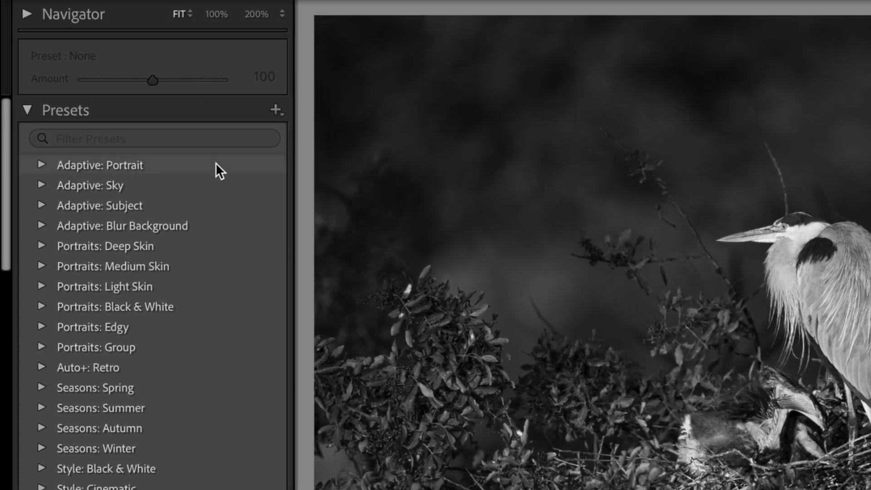
left_click(29, 109)
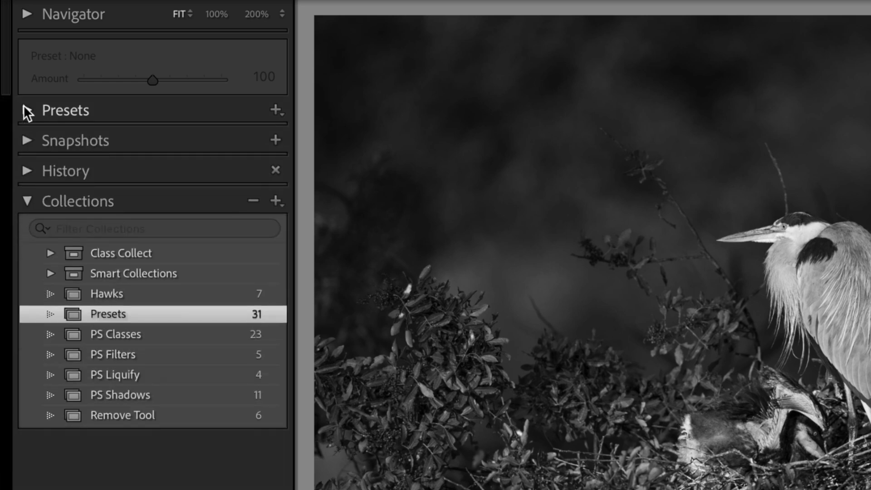
Create a develop preset named 'Black and white' in User Presets with all settings included.
left_click(24, 109)
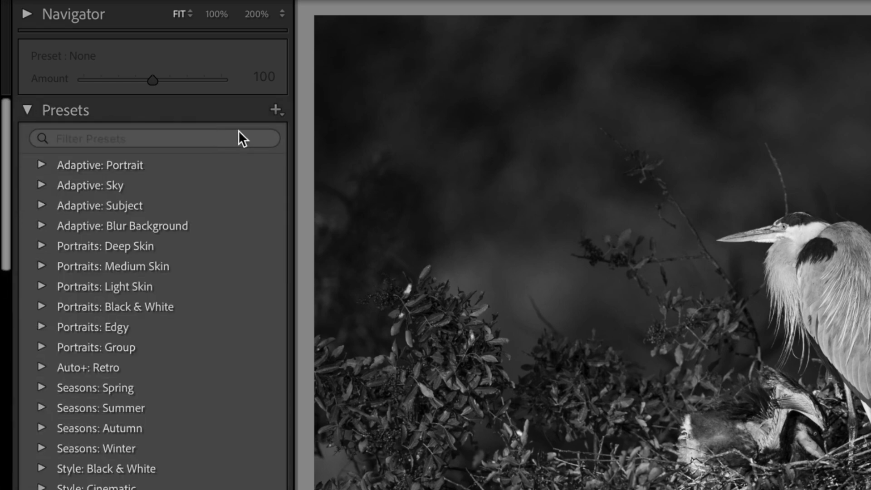
left_click(276, 110)
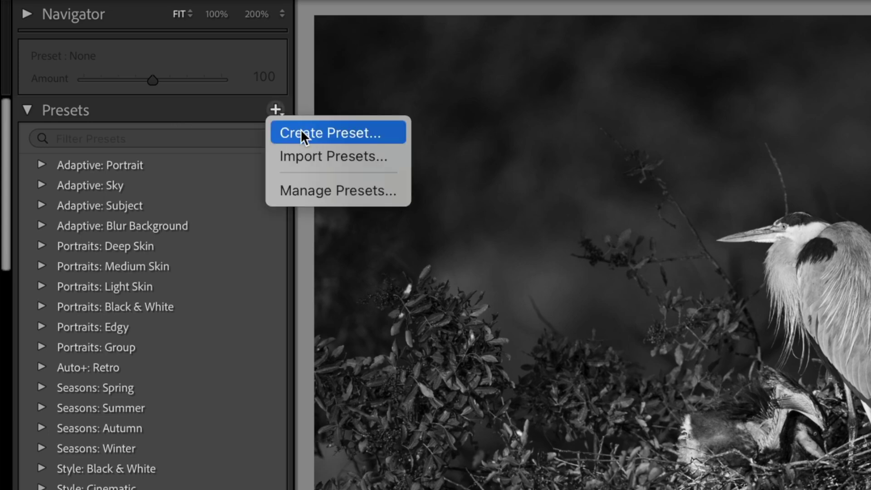
left_click(300, 132)
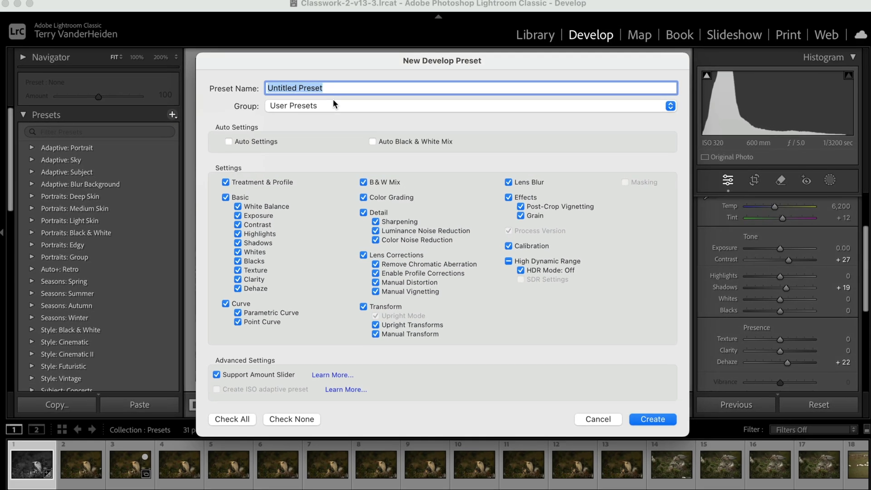
type("Blackand white")
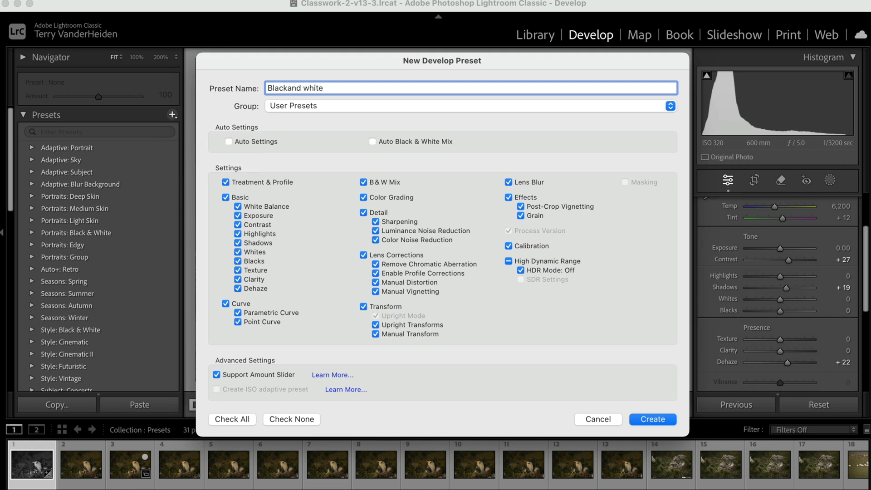
left_click(287, 88)
left_click(655, 421)
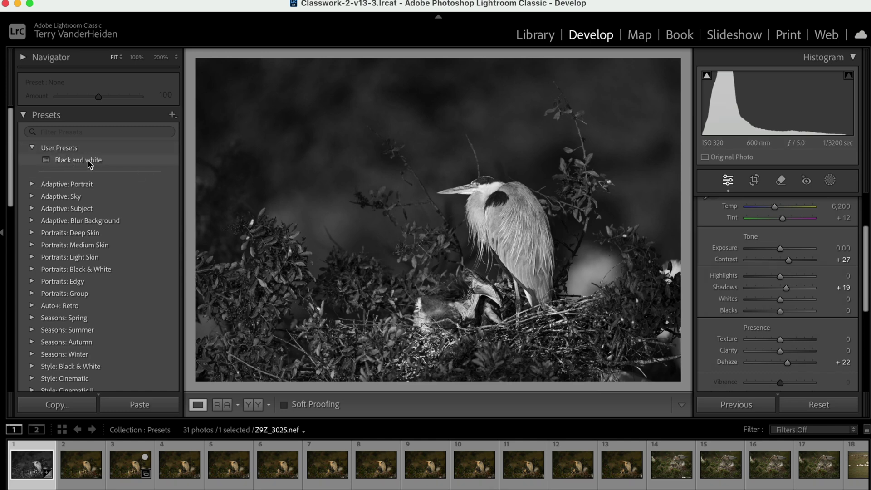
Apply the Black and white user preset to filmstrip photos 3, 4 and 14.
left_click(125, 463)
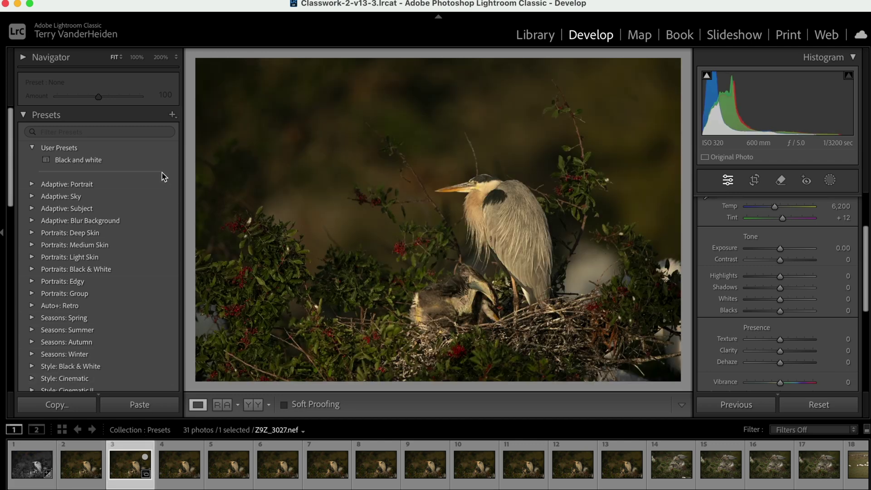
left_click(80, 160)
left_click(175, 454)
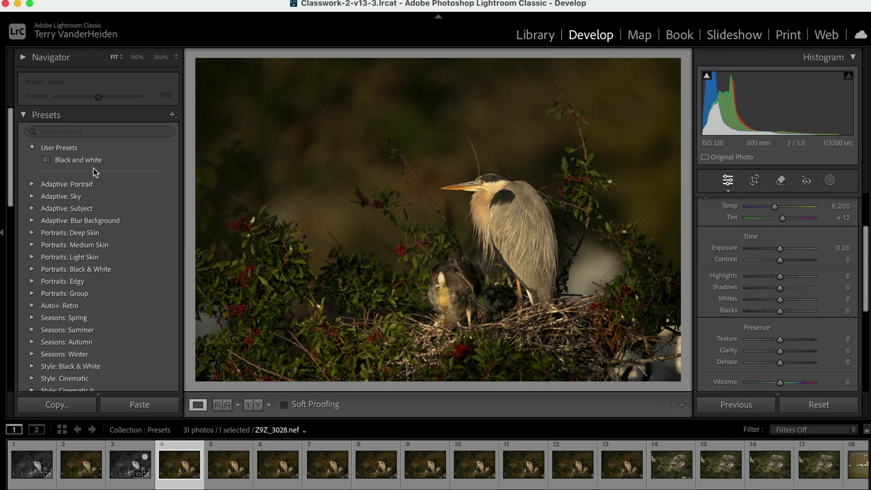
left_click(94, 163)
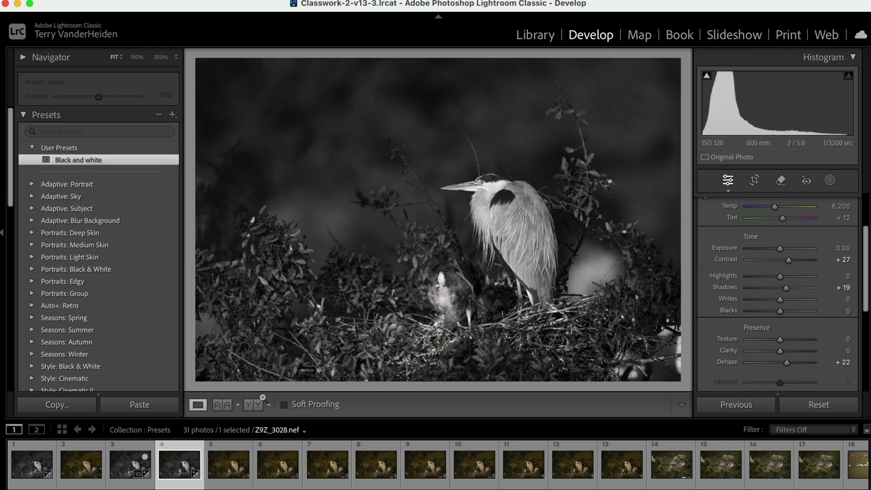
left_click(661, 466)
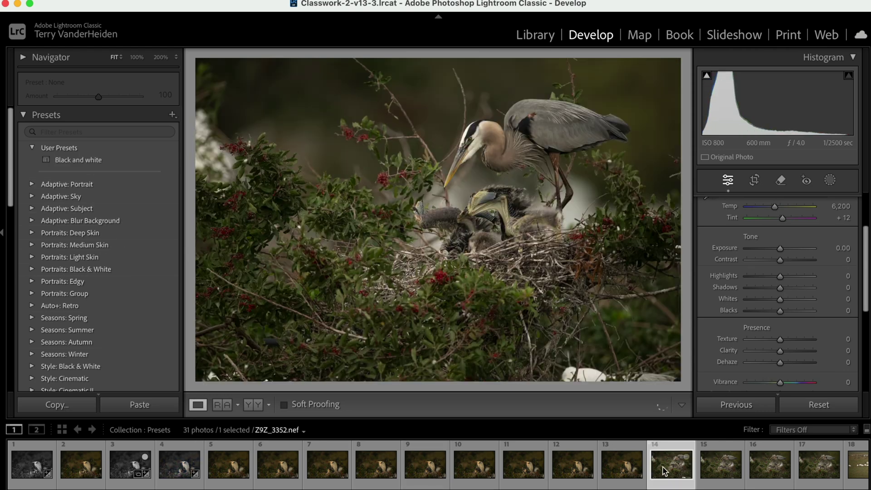
left_click(100, 164)
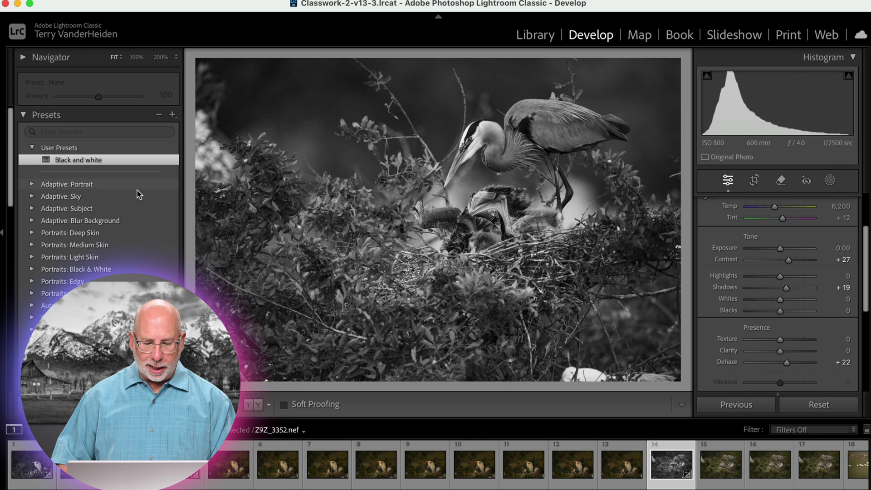
scroll(380, 458, "right", 5)
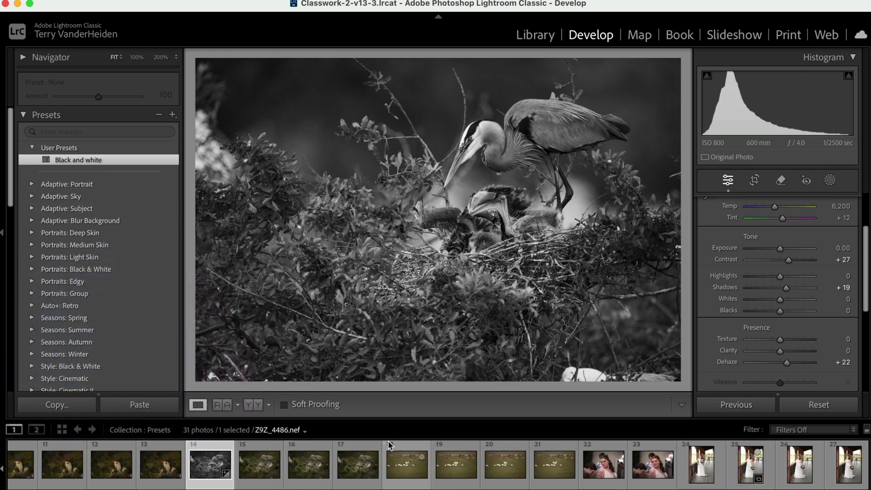
Select the snow geese photo and tighten its crop from the top-right corner.
left_click(382, 464)
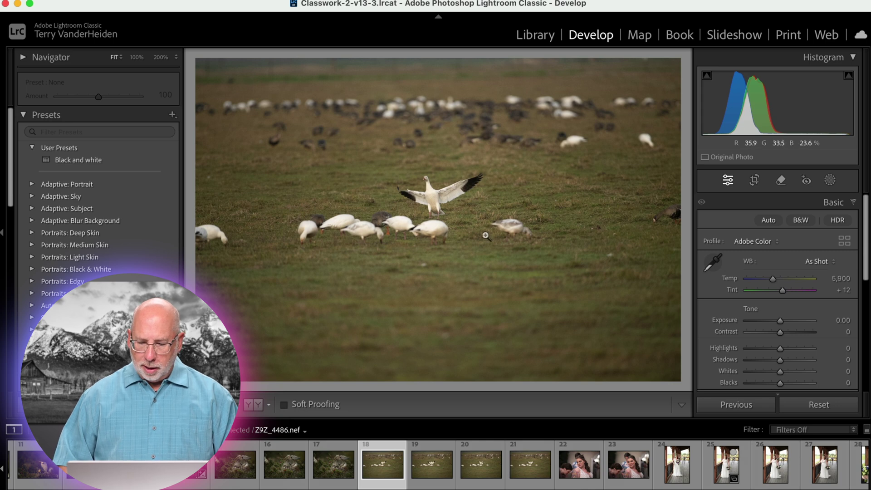
left_click(755, 181)
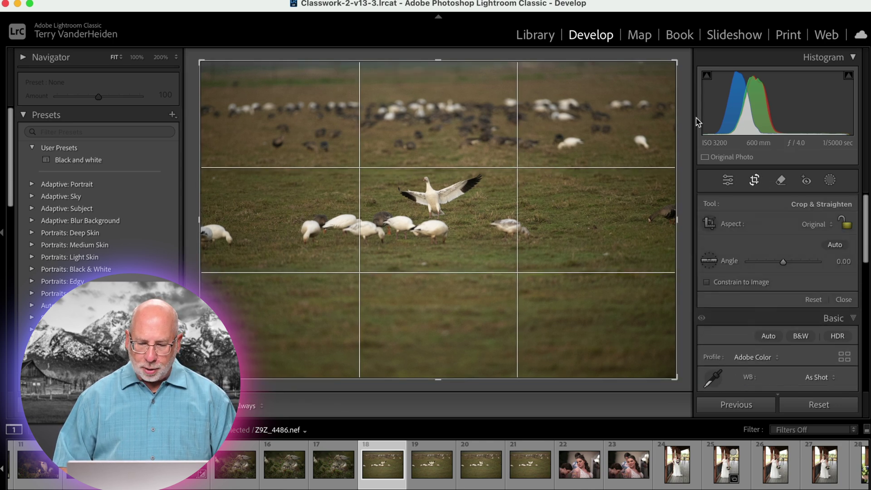
left_click_drag(635, 85, 576, 136)
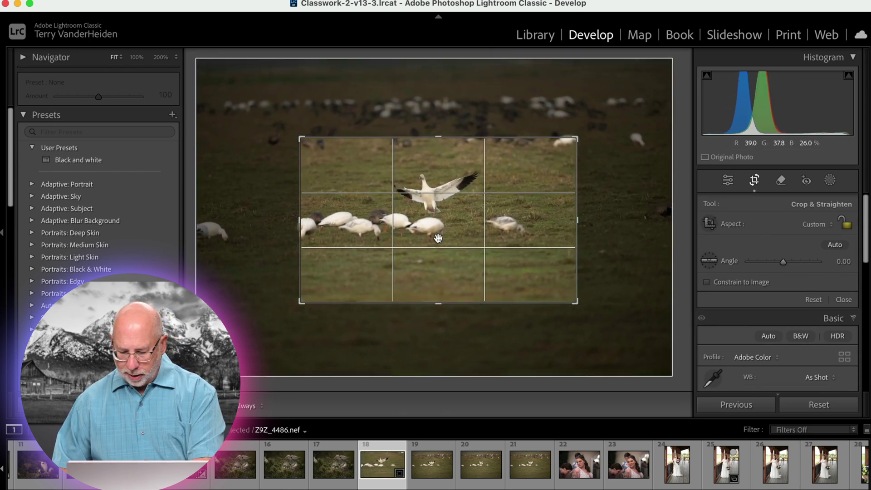
key("Return")
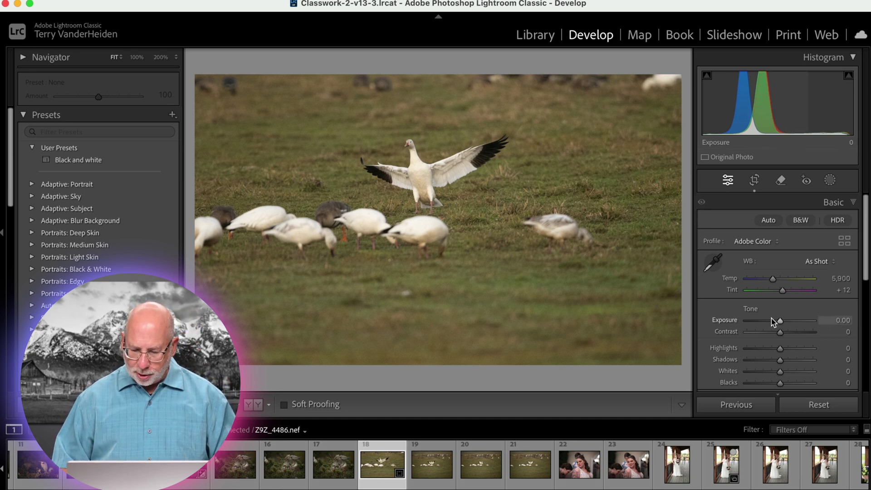
Set the geese photo's Exposure to -0.15, Contrast to +81 and Temp to 11,257.
left_click_drag(780, 320, 805, 332)
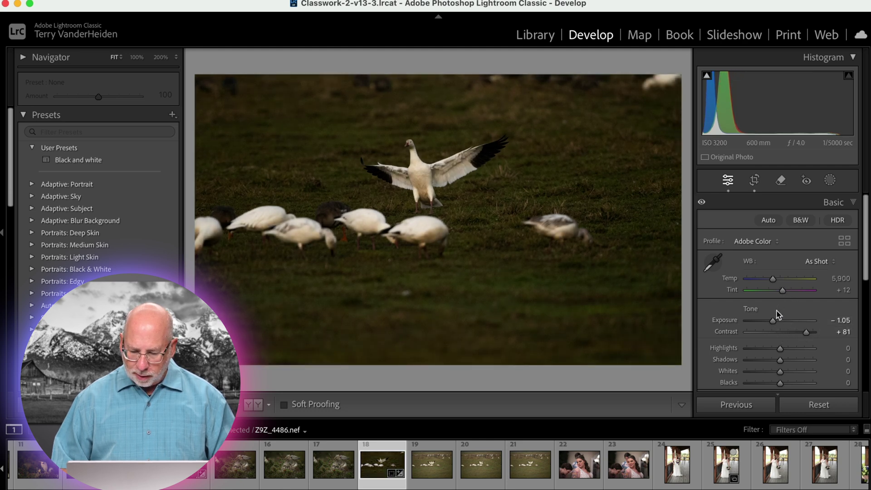
left_click_drag(773, 321, 781, 325)
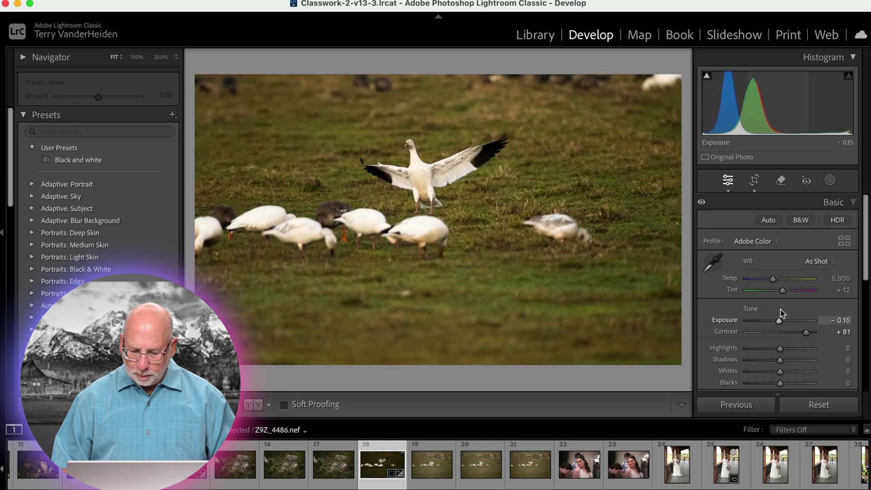
left_click_drag(772, 277, 793, 278)
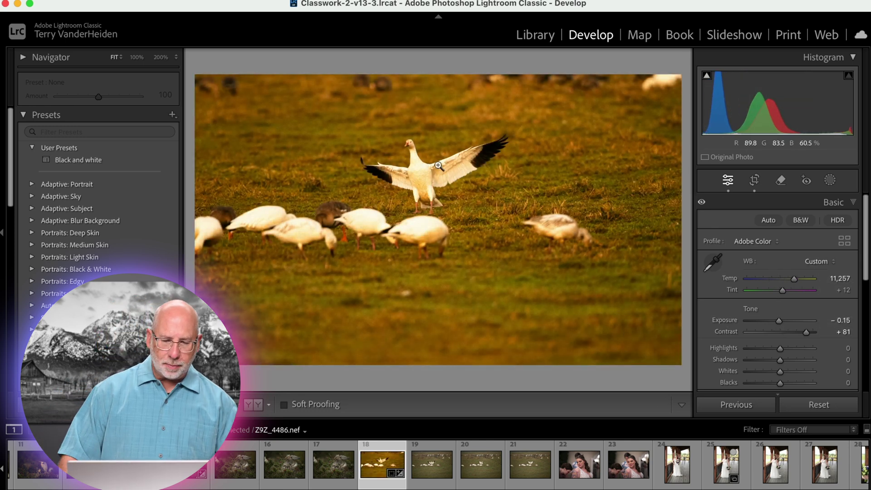
left_click(172, 116)
Cancel the new develop preset and show photo 20 in the Library grid.
left_click(181, 129)
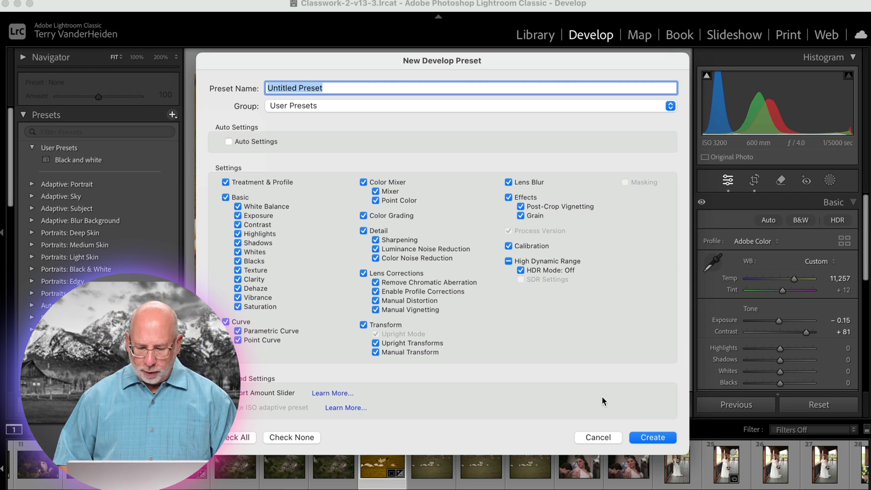
left_click(598, 439)
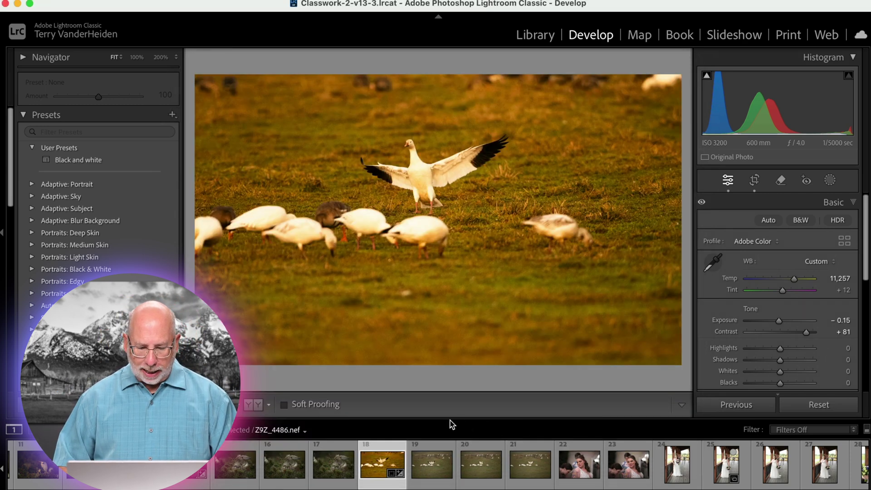
left_click(469, 473)
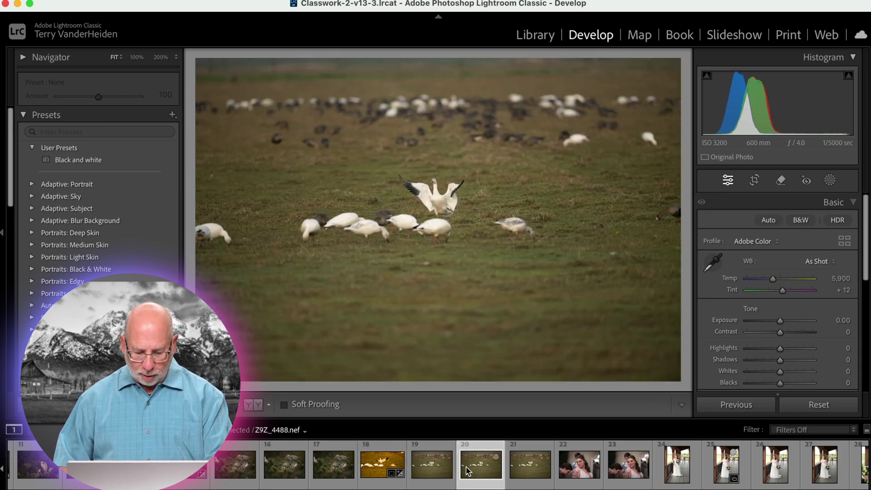
key("g")
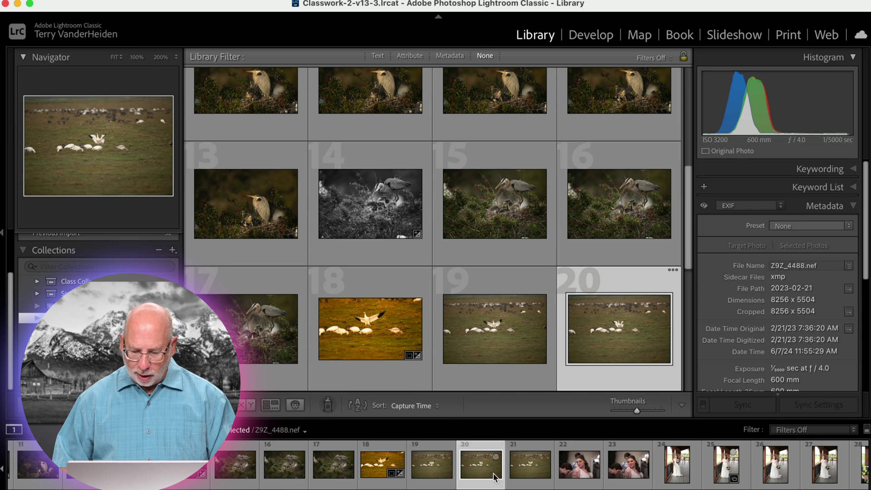
Select photos 18–20 and review the Sync Settings options, then cancel without syncing.
left_click(428, 471)
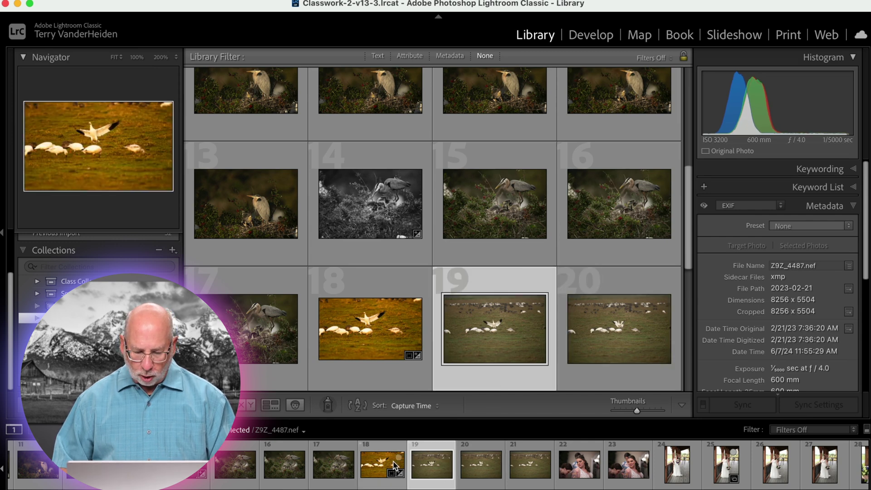
left_click(388, 465)
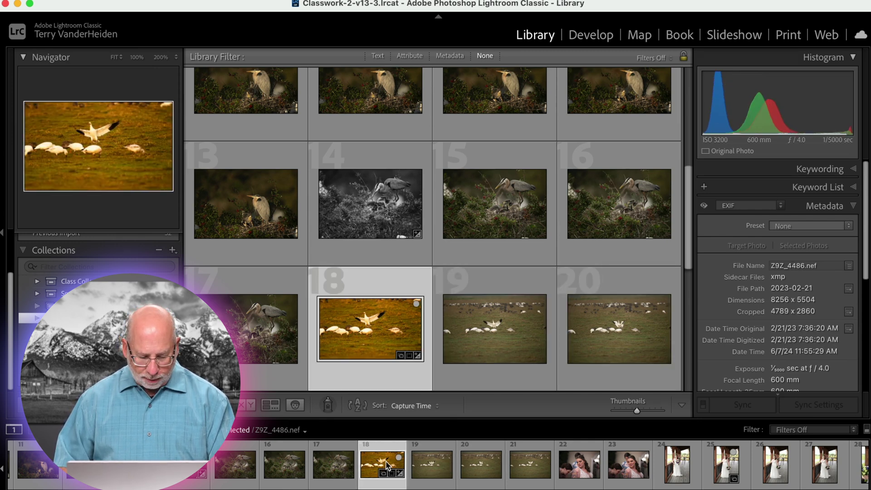
left_click(487, 473, "shift")
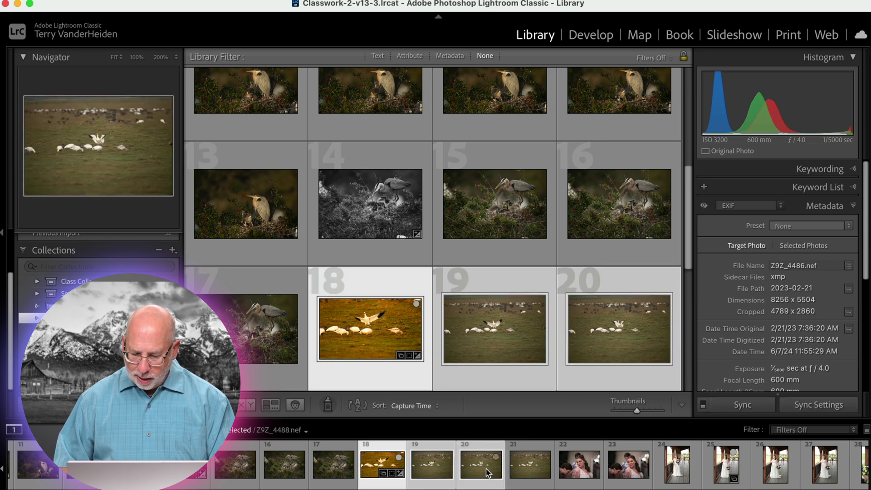
left_click(808, 405)
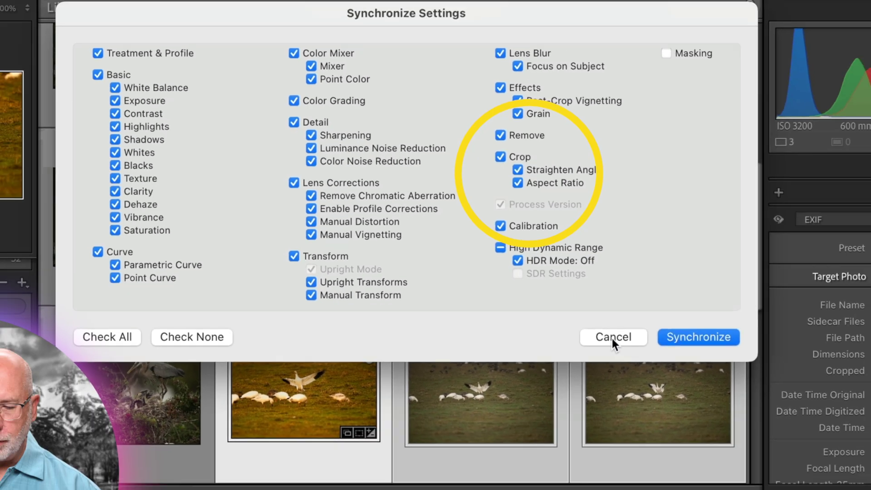
left_click(649, 412)
Reselect edited photo 18 with photos 19 and 20, recheck Sync Settings and cancel.
key("Left")
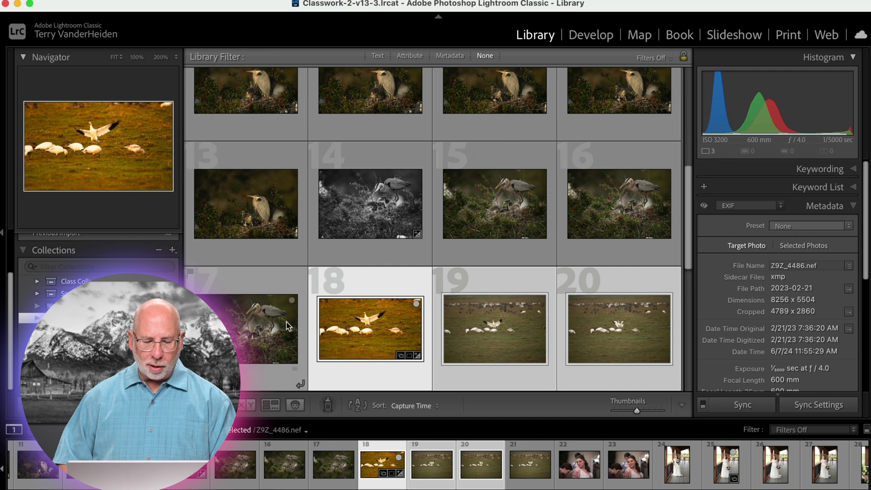
left_click(352, 328)
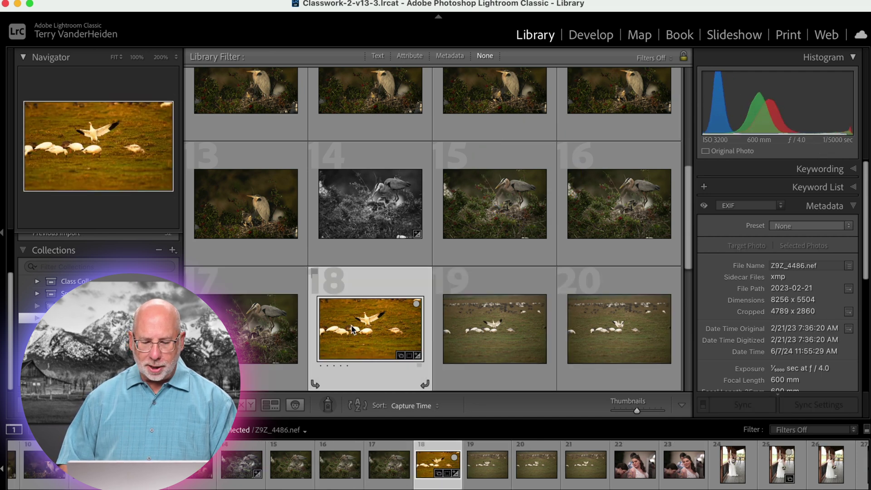
left_click(613, 348, "shift")
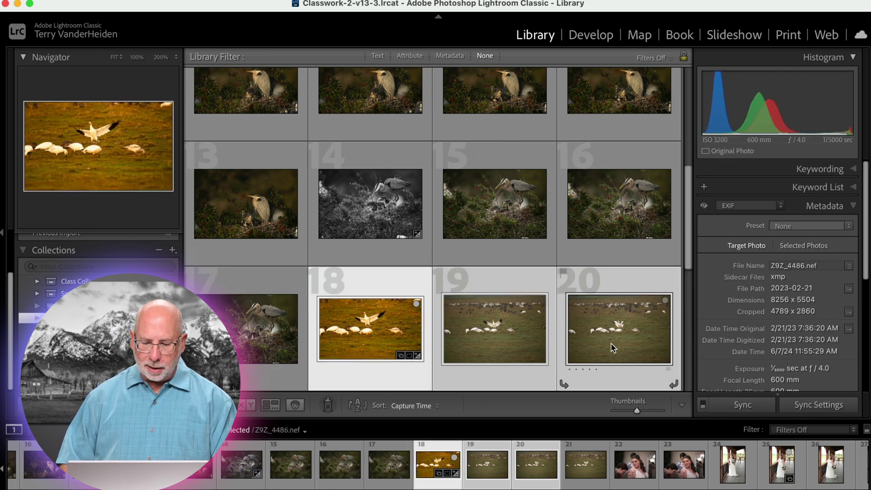
left_click(810, 405)
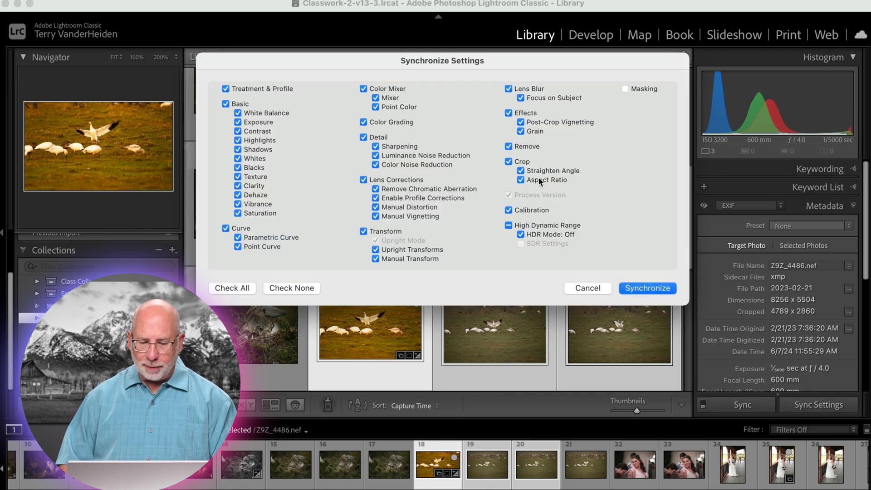
left_click(587, 288)
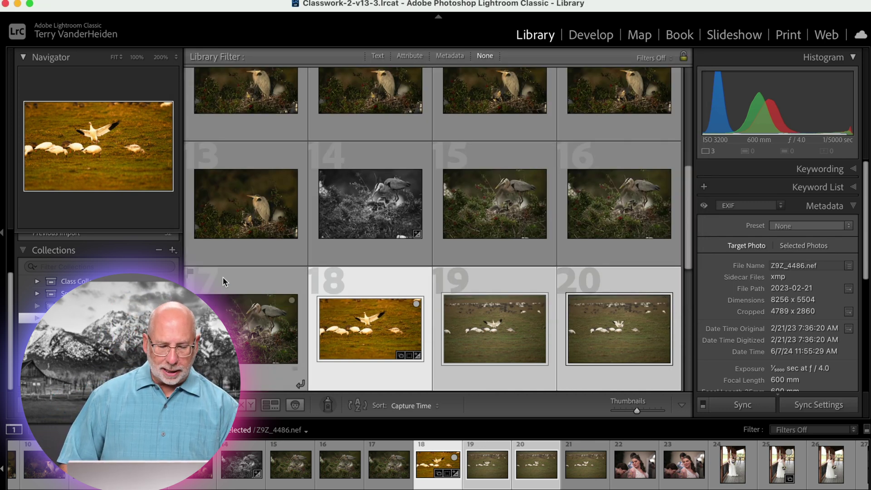
scroll(98, 318, "up", 2)
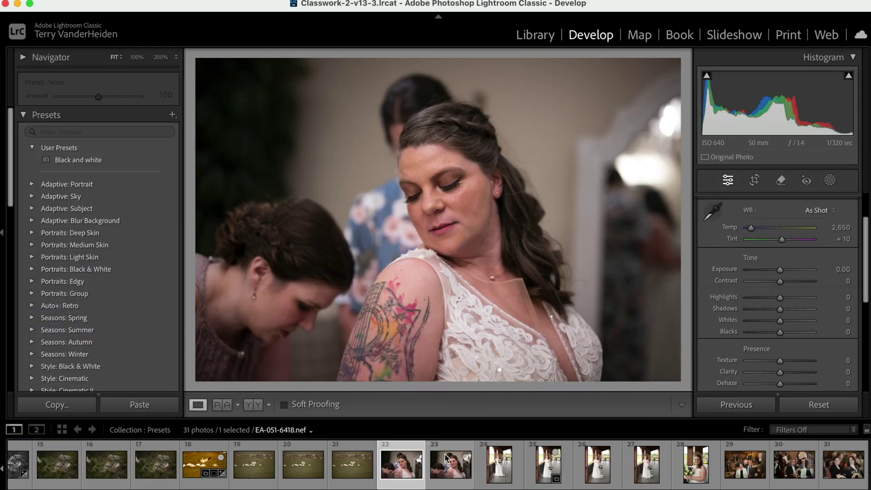
On wedding photo 23, create a Person 1 mask limited to the Lips only.
left_click(447, 459)
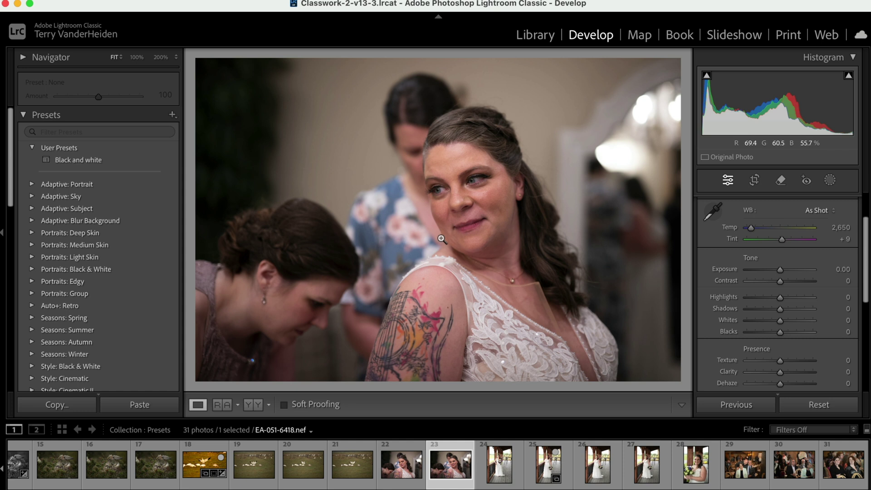
left_click(831, 181)
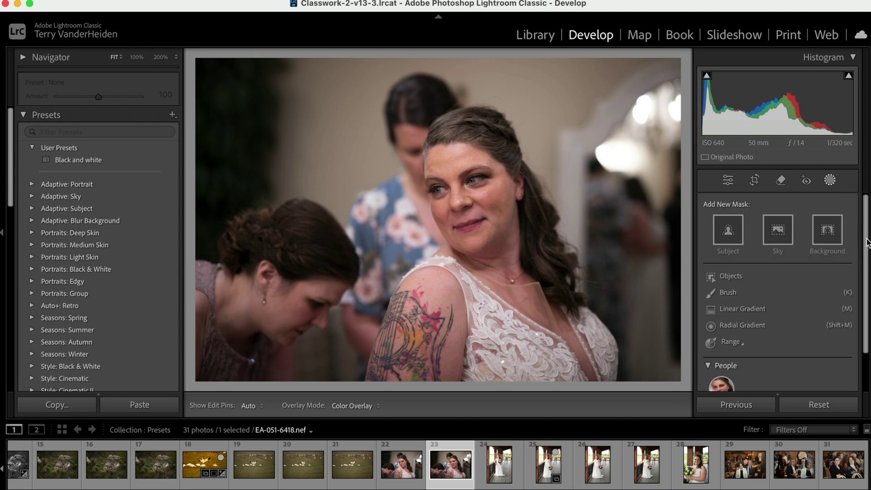
scroll(868, 242, "down", 2)
mouse_move(734, 341)
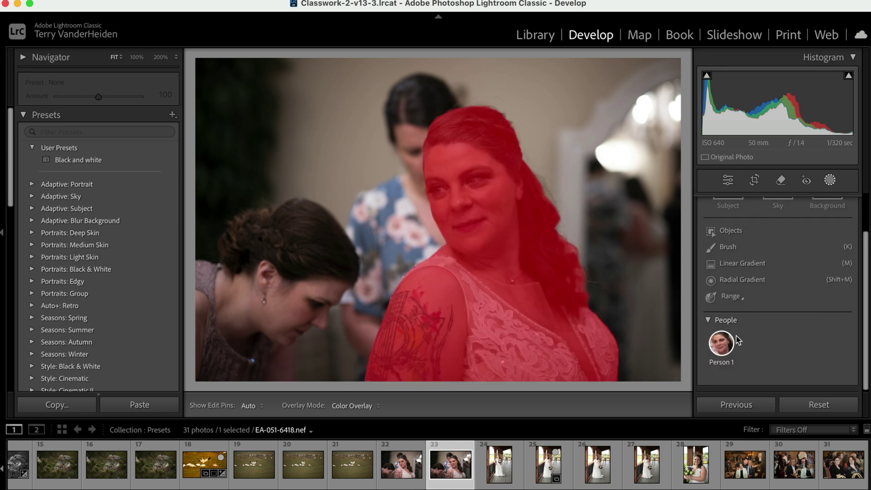
left_click(720, 352)
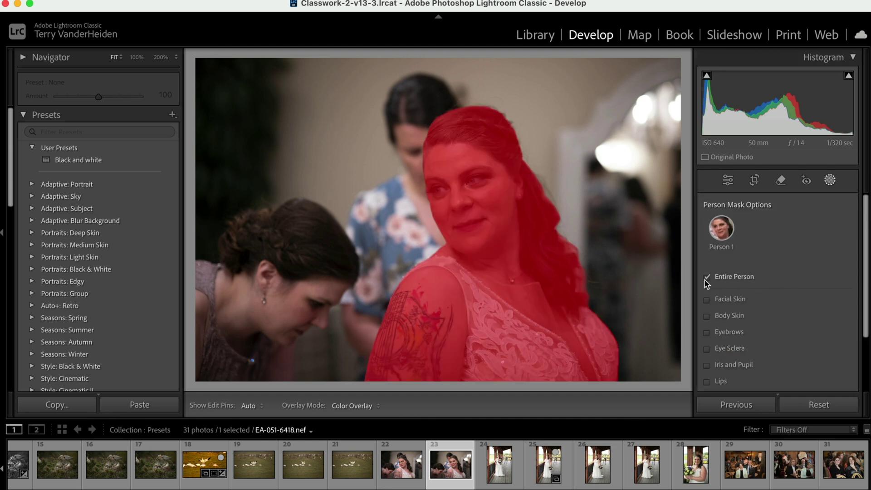
left_click(711, 299)
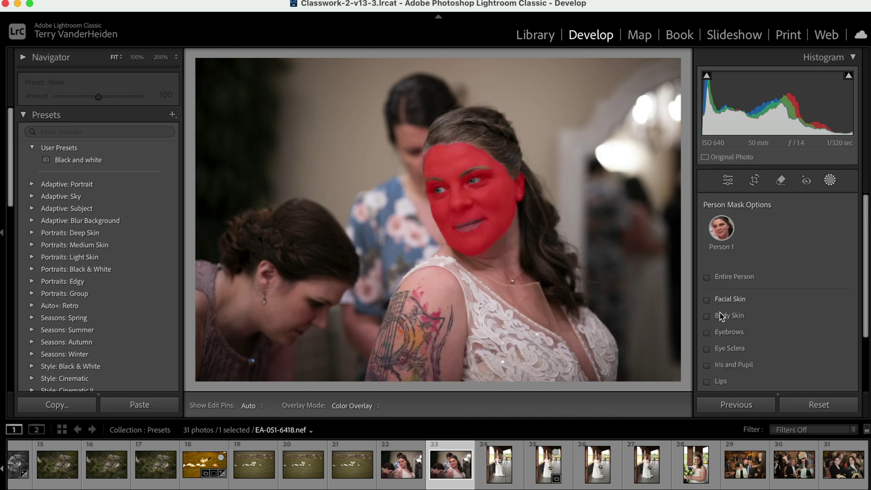
scroll(715, 366, "down", 2)
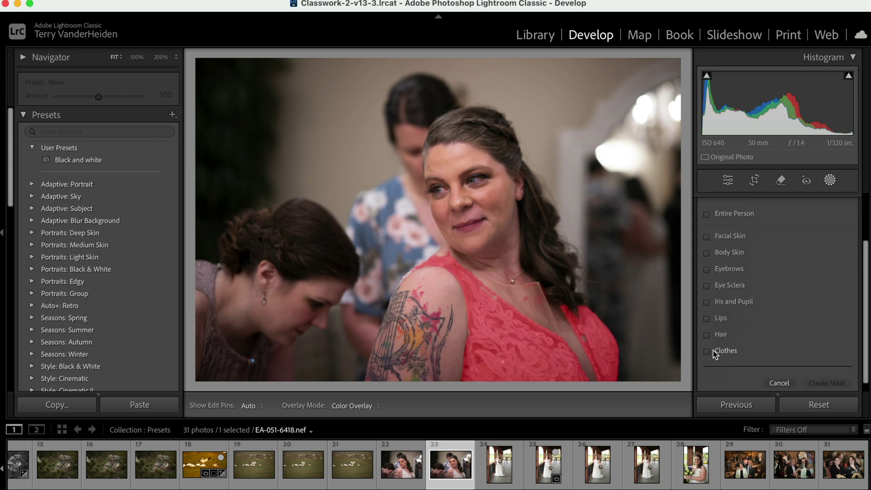
left_click(709, 320)
left_click(825, 382)
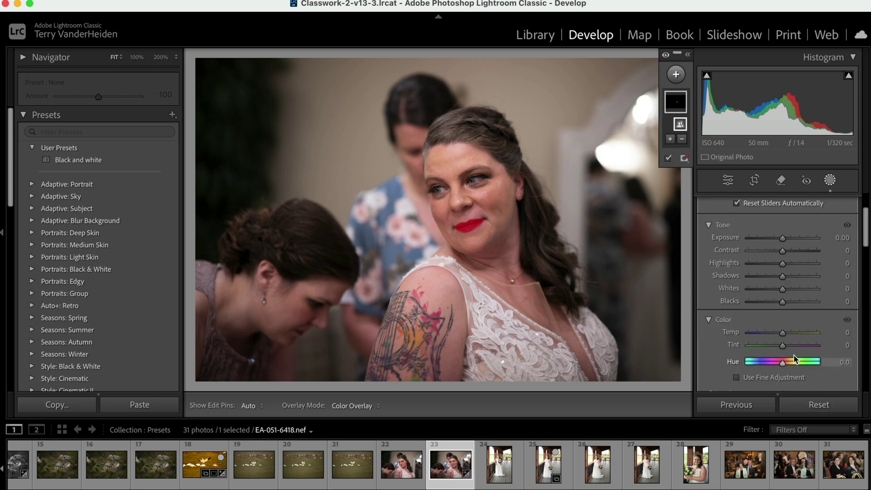
Tint the lips mask red (H 356, S 89) and set its Saturation to 59.
scroll(791, 354, "down", 4)
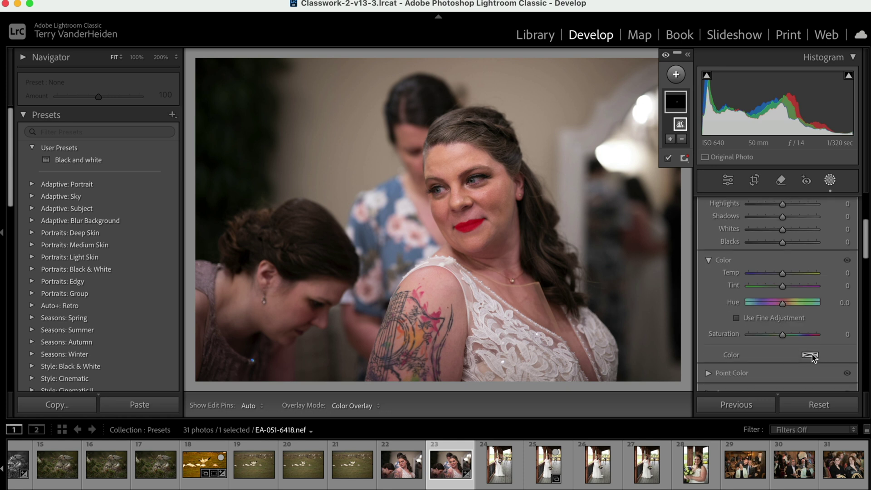
left_click(809, 355)
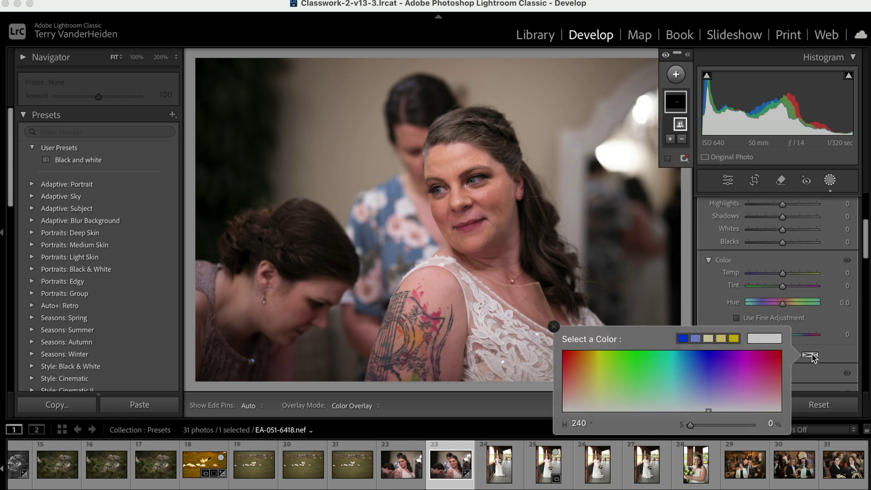
left_click(780, 357)
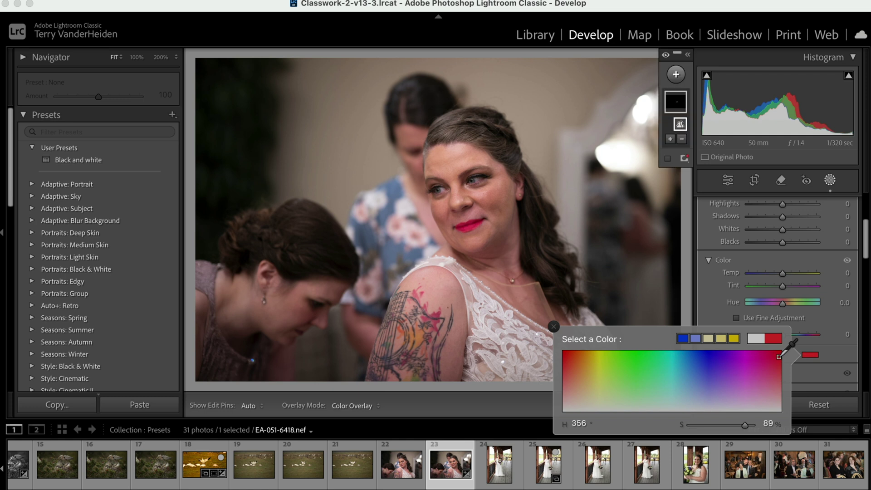
left_click(553, 327)
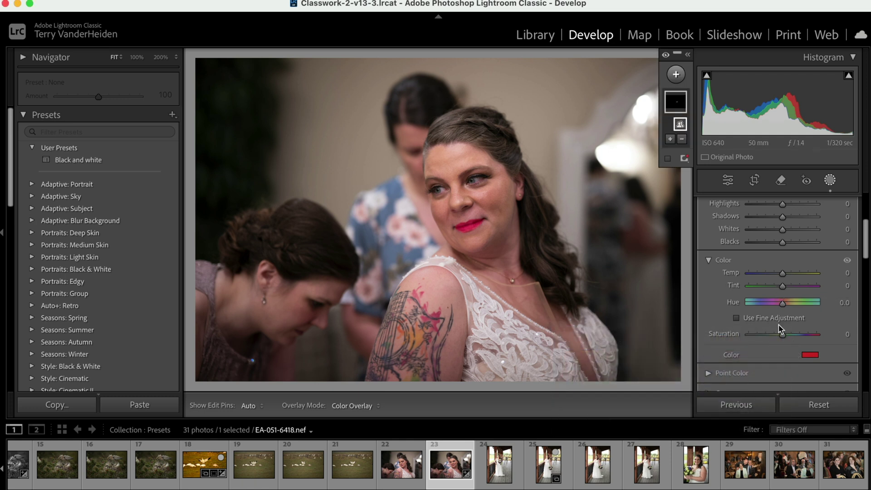
left_click_drag(783, 335, 801, 336)
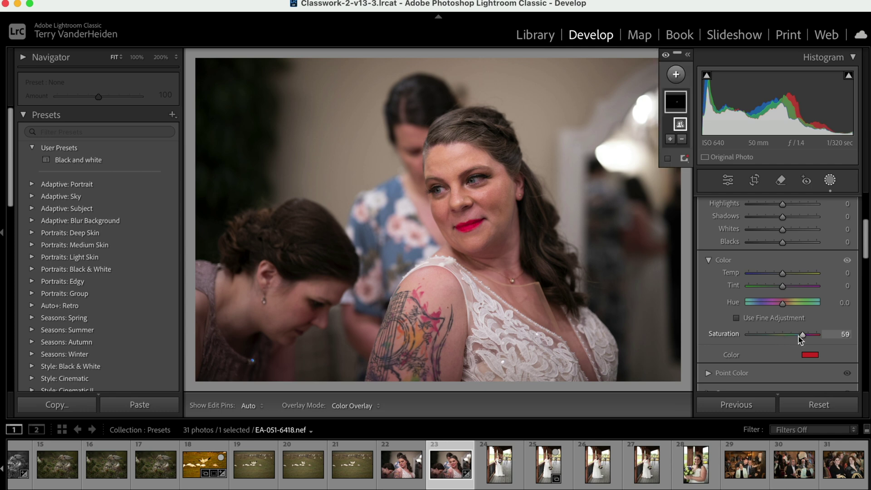
left_click(137, 58)
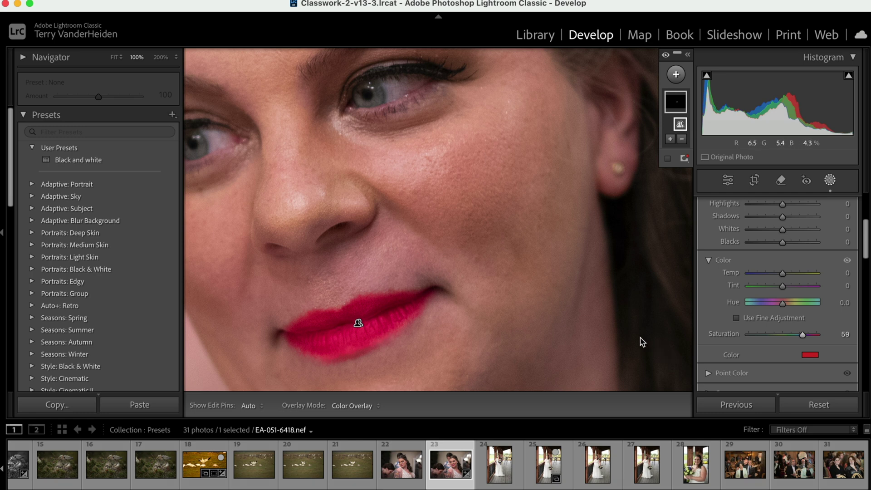
left_click(173, 116)
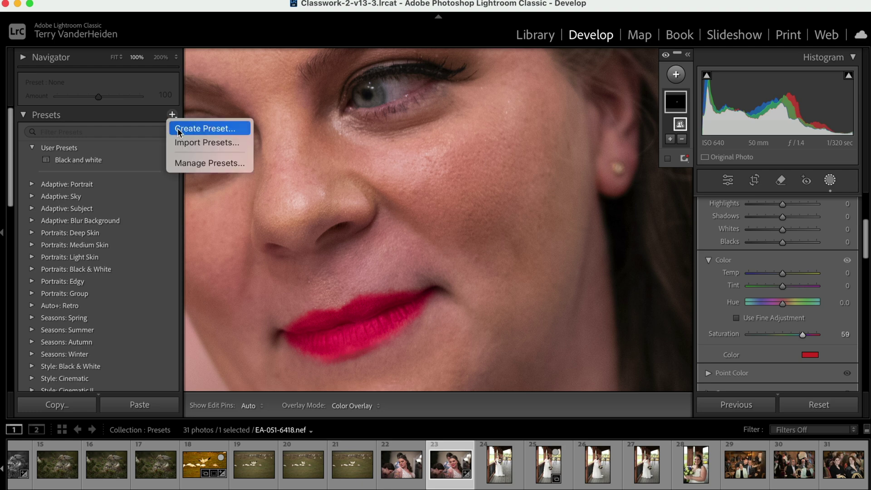
Save the lip-colour edits as a develop preset named 'Lips', including Masking with Mask 1.
left_click(179, 131)
type("L")
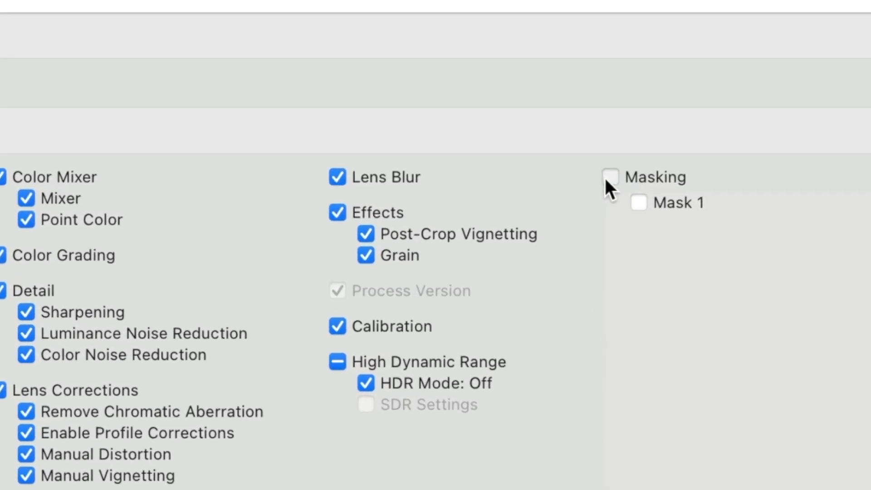
left_click(608, 182)
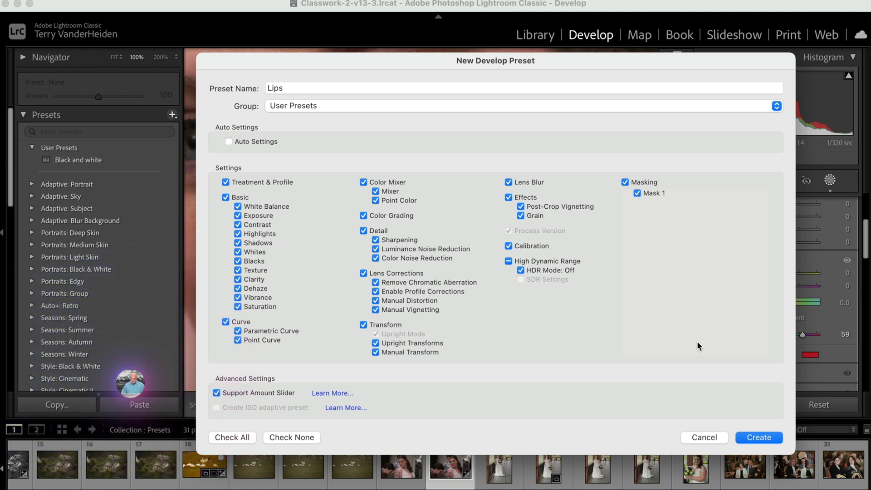
left_click(760, 439)
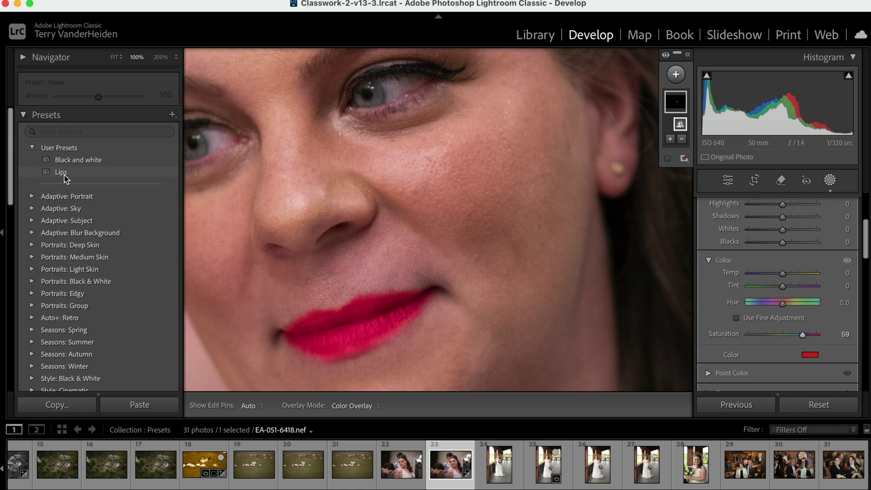
Apply the Lips preset to bride photo 24, inspect her lips at 100%, then select photo 25.
left_click(498, 462)
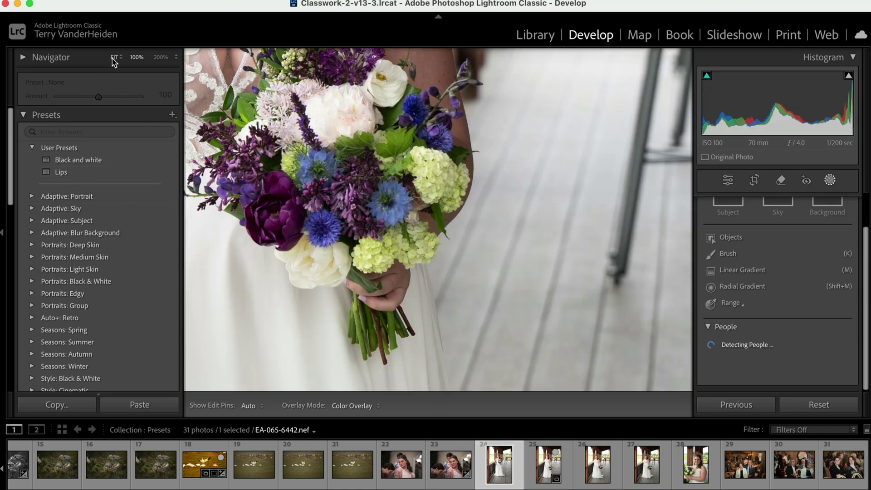
left_click(114, 57)
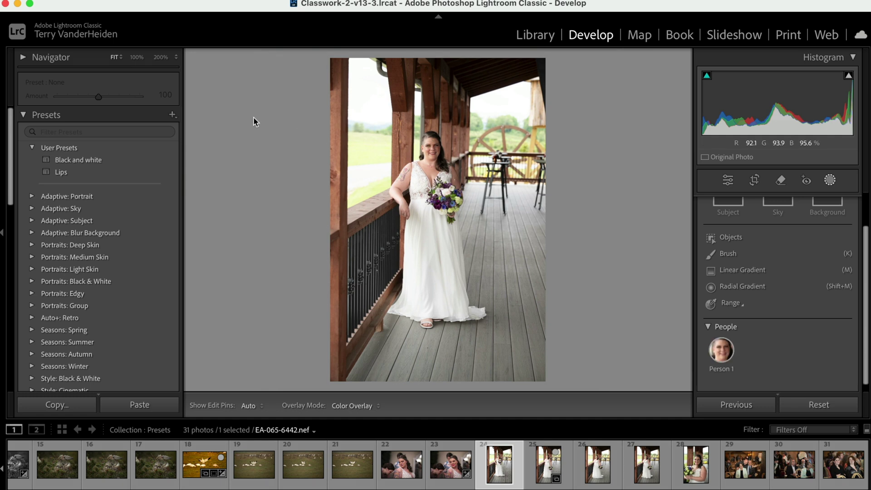
left_click(59, 172)
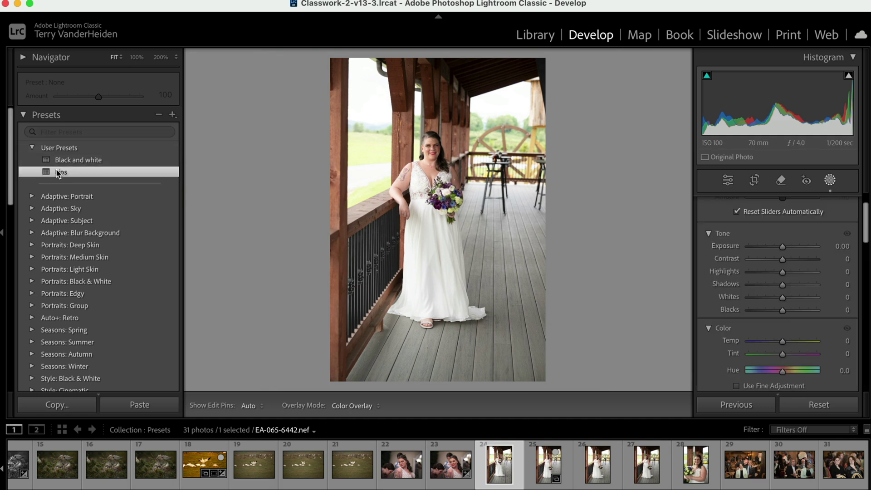
left_click(136, 58)
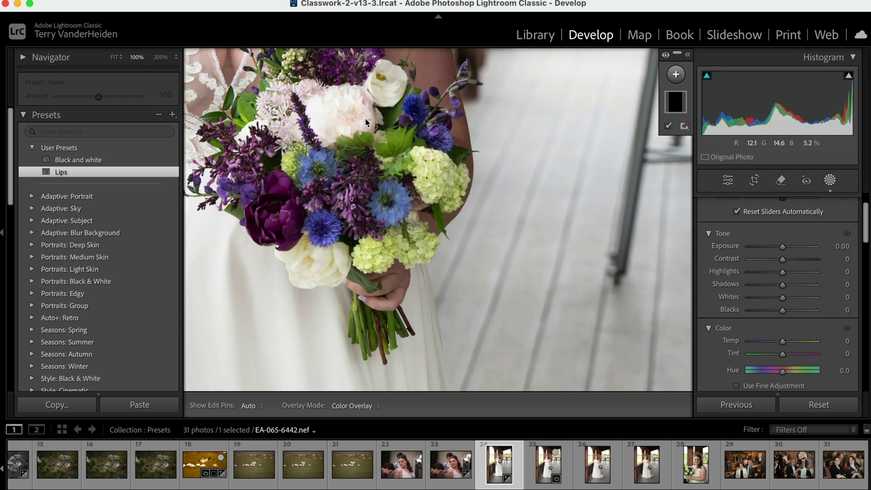
scroll(337, 108, "up", 10)
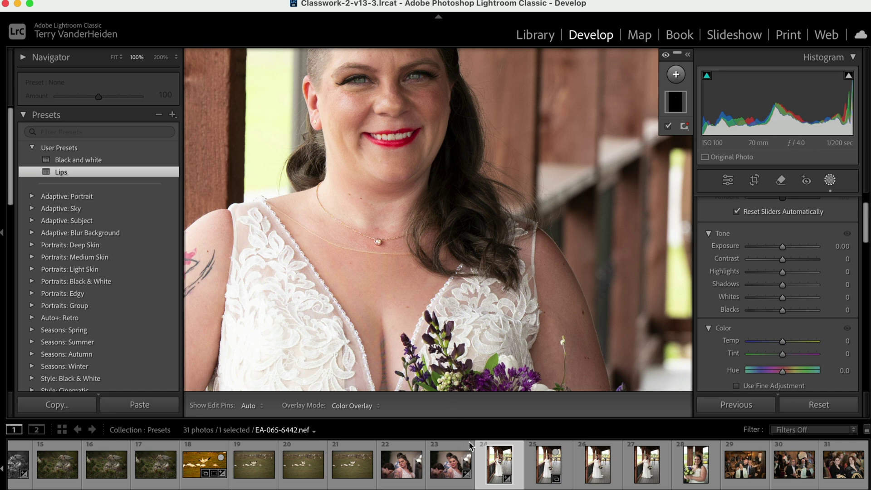
left_click(546, 462)
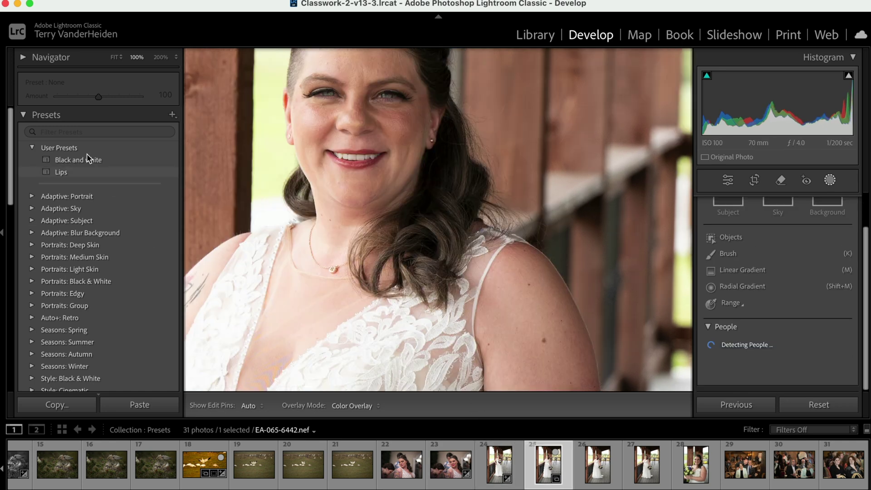
Add a radial gradient mask over the upper-left corner of photo 25.
left_click(114, 58)
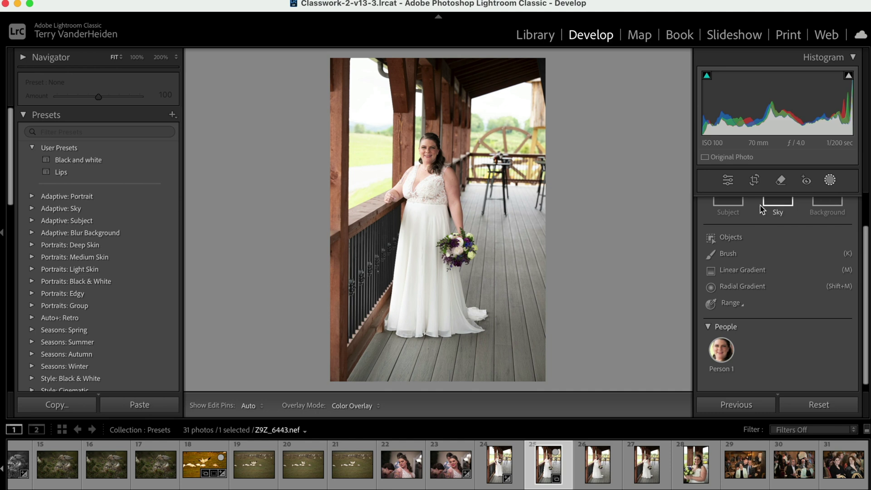
left_click(726, 183)
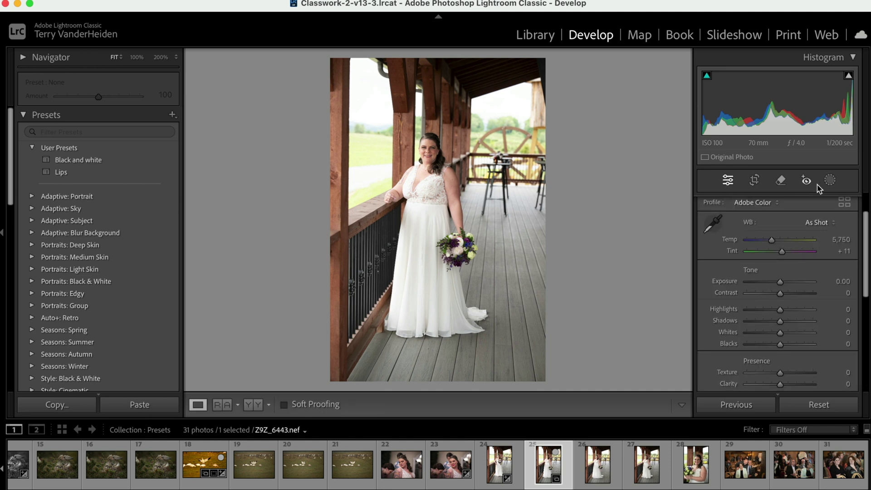
left_click(830, 183)
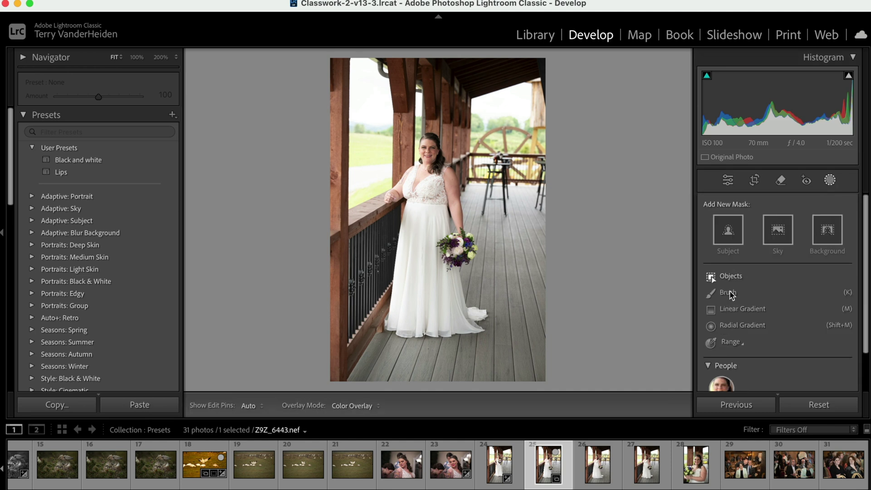
left_click(711, 326)
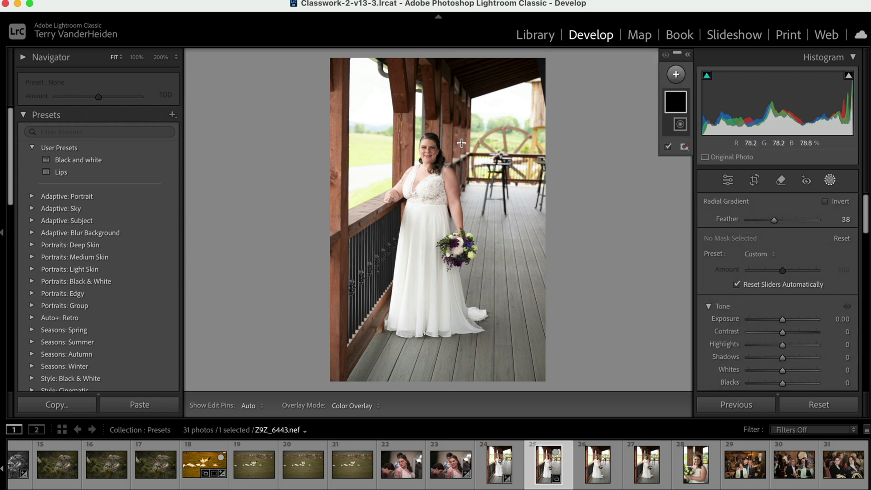
left_click_drag(340, 73, 439, 176)
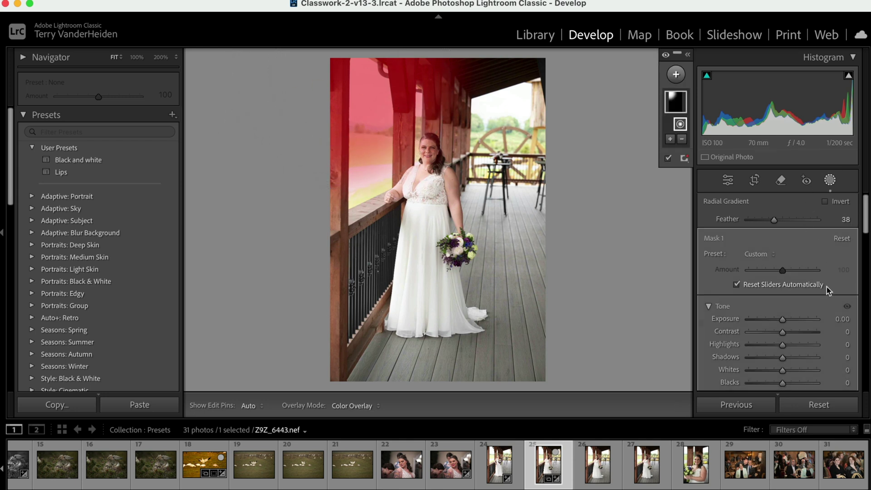
Set the radial mask to Exposure 1.12, Temp 85, Tint 54 and colour H16 S81.
scroll(867, 216, "down", 3)
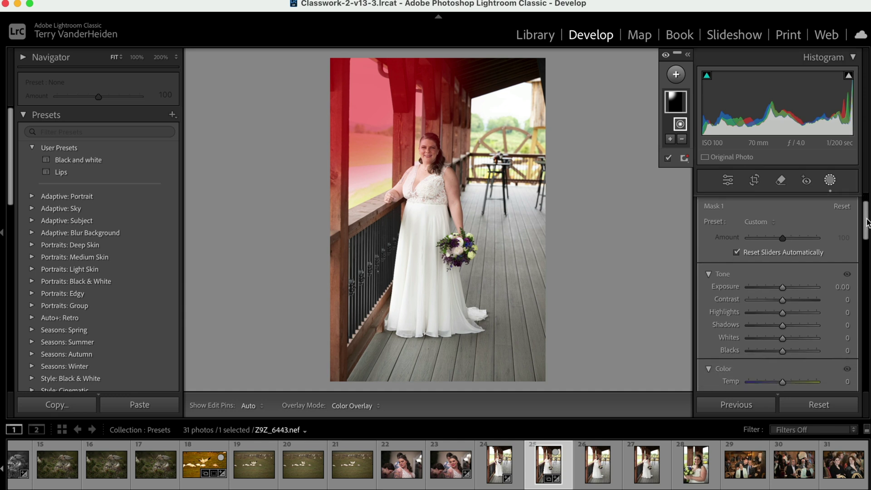
left_click_drag(782, 261, 792, 261)
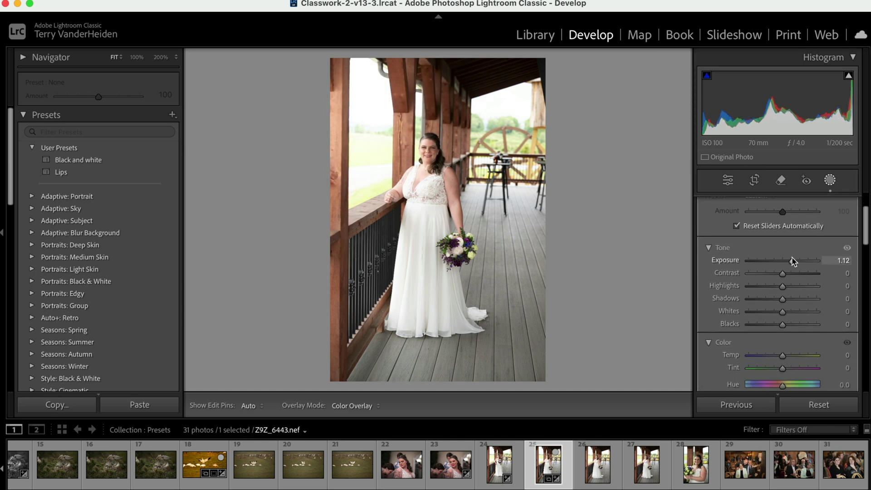
scroll(795, 313, "down", 2)
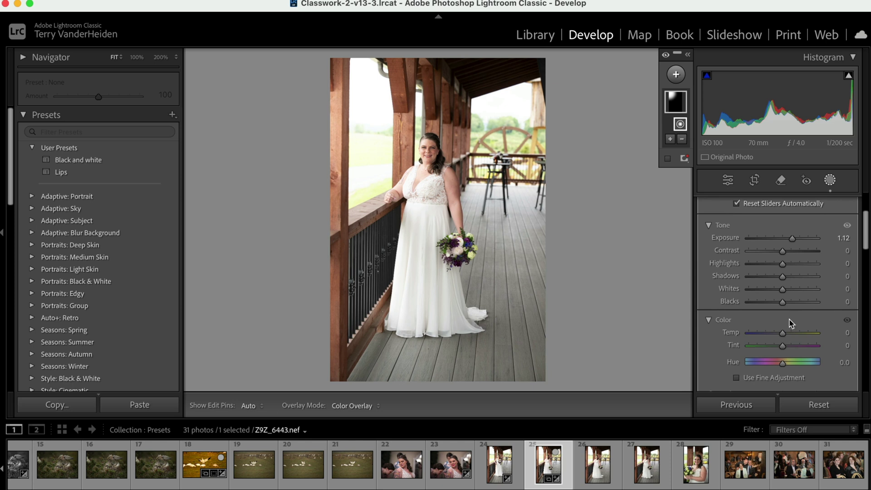
left_click_drag(784, 333, 812, 334)
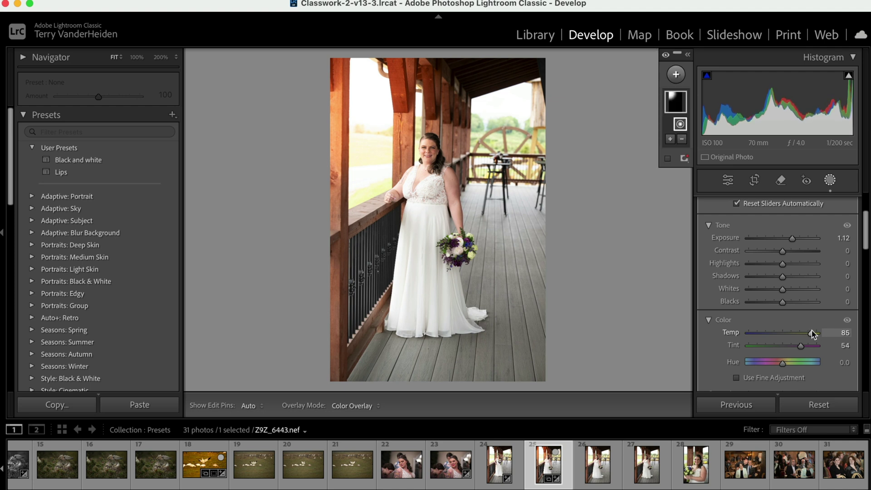
scroll(810, 332, "down", 6)
left_click(810, 277)
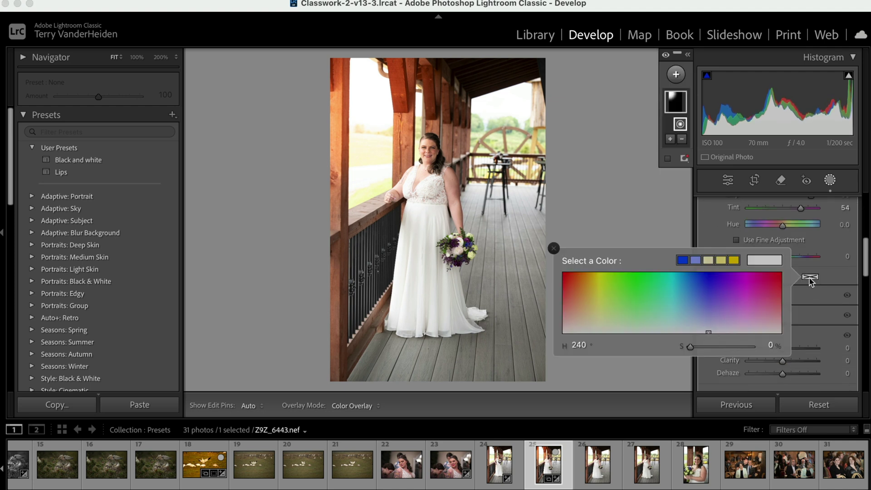
left_click(572, 283)
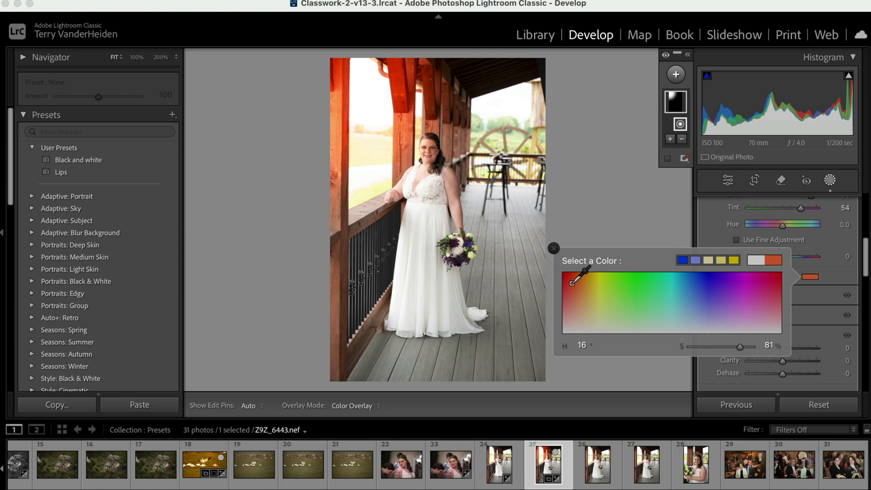
left_click(555, 248)
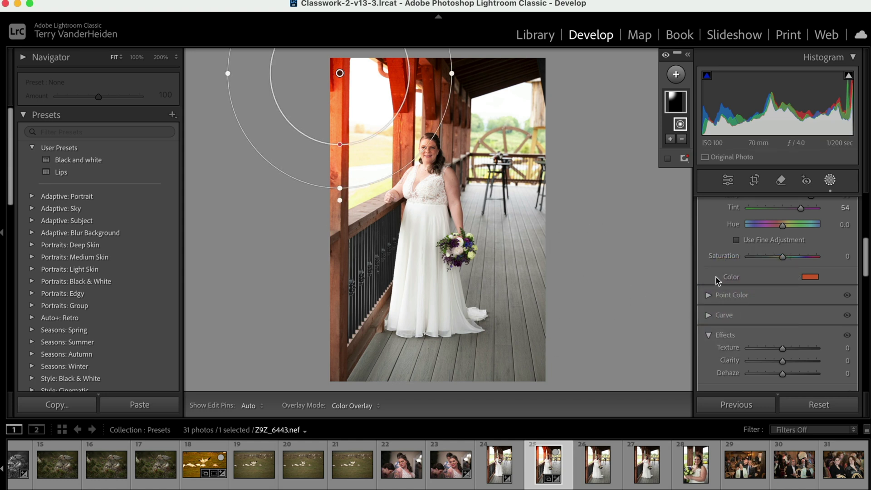
left_click(676, 75)
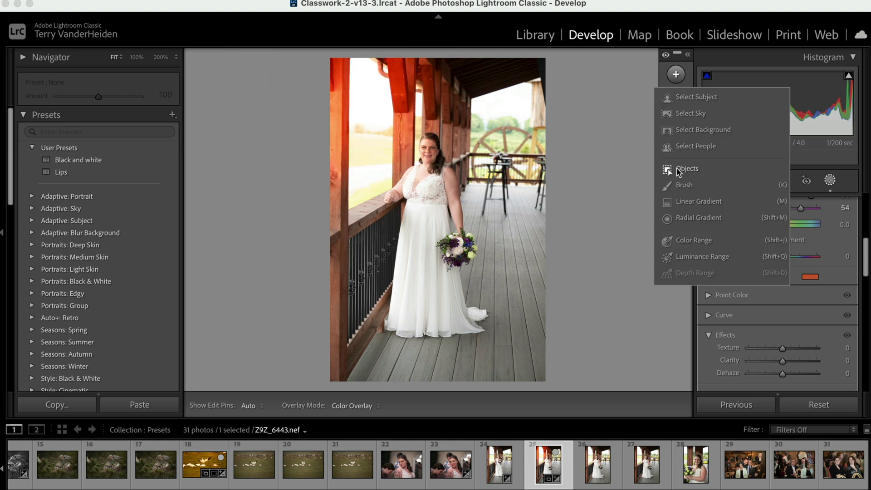
Add a linear gradient from the lower-right deck toward the bride with Exposure −1.06.
left_click(670, 201)
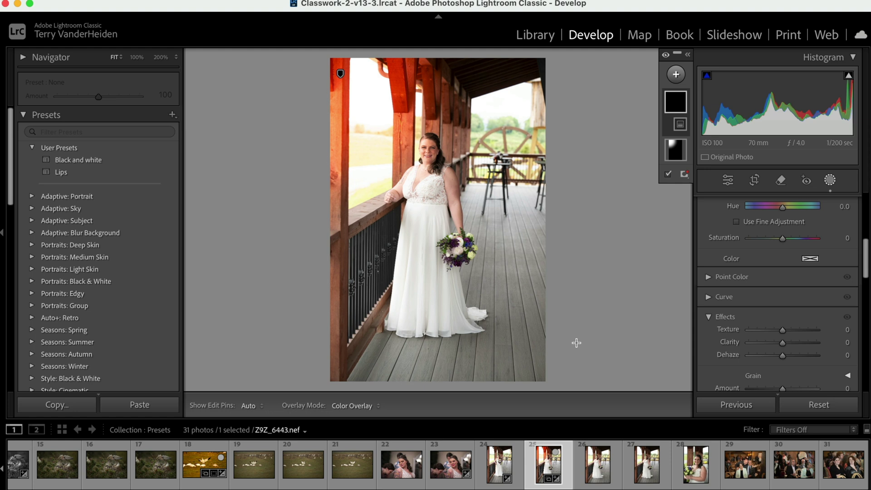
left_click_drag(532, 332, 432, 258)
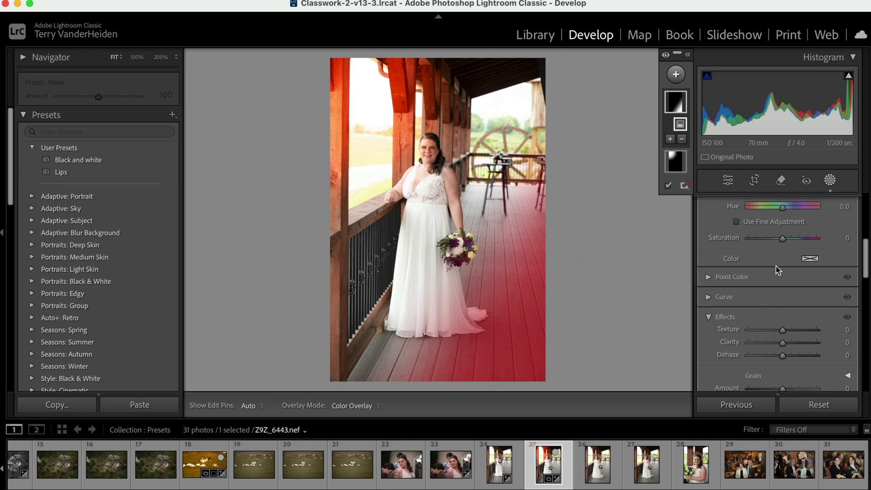
scroll(780, 318, "up", 6)
left_click_drag(786, 301, 773, 303)
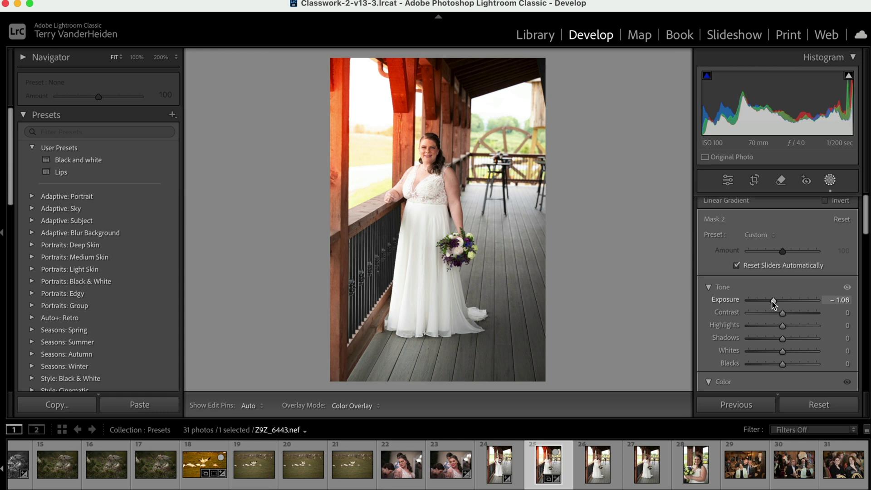
left_click(729, 182)
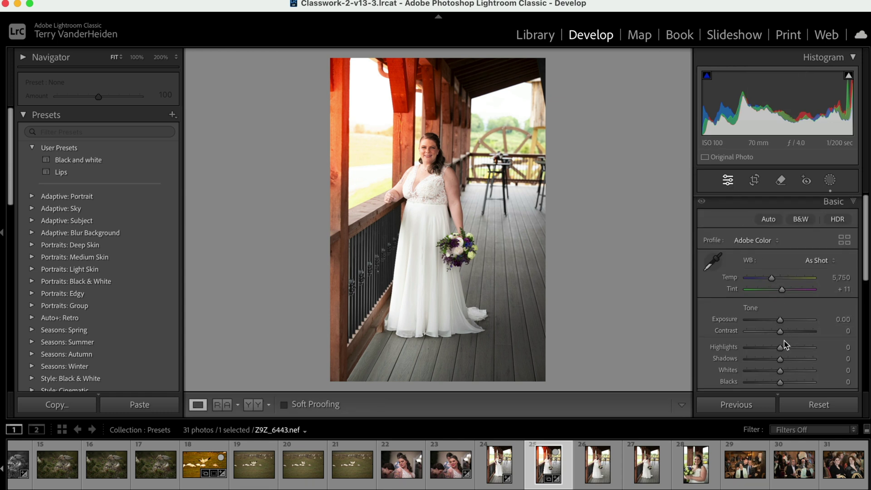
Lower Highlights on photo 25 to −78 to tame the bright background.
left_click_drag(781, 350, 755, 351)
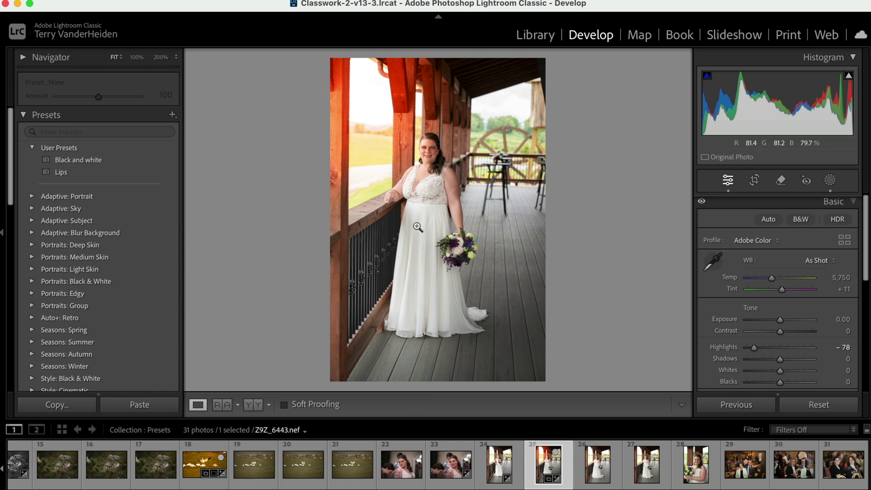
Save photo 25's edits as a develop preset named 'Birde', including Mask 1 and Mask 2.
left_click(173, 117)
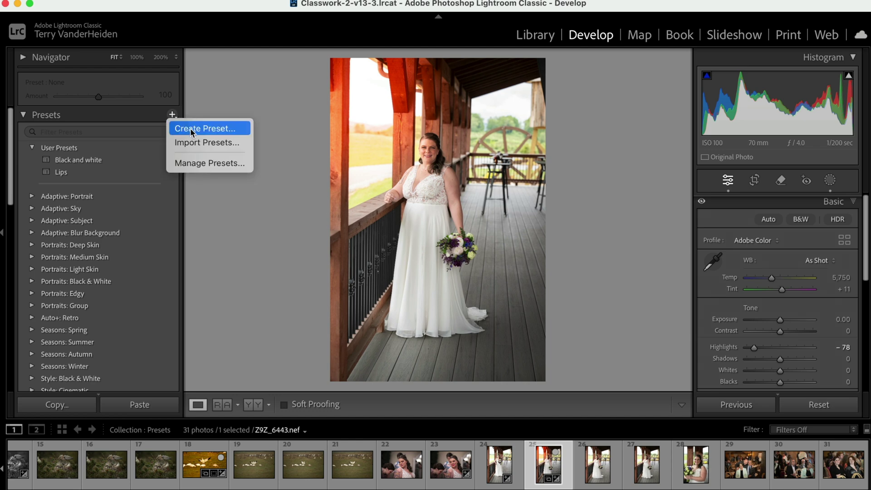
left_click(190, 128)
type("Bl")
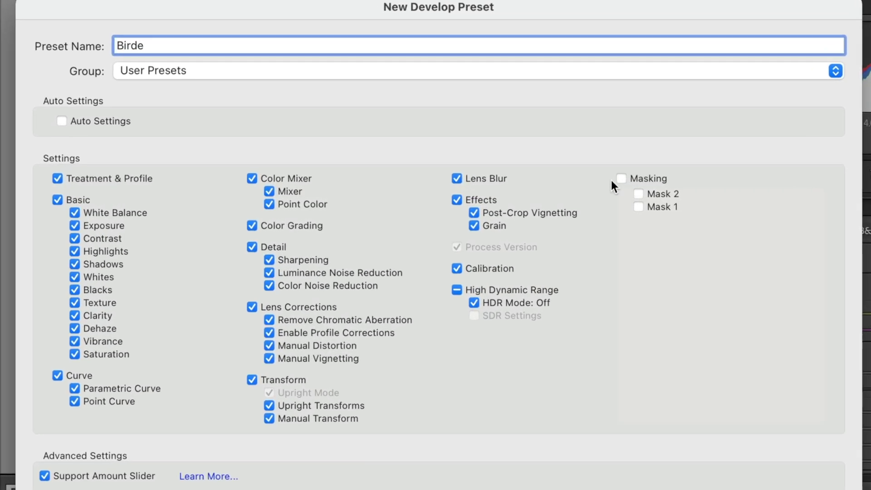
left_click(621, 178)
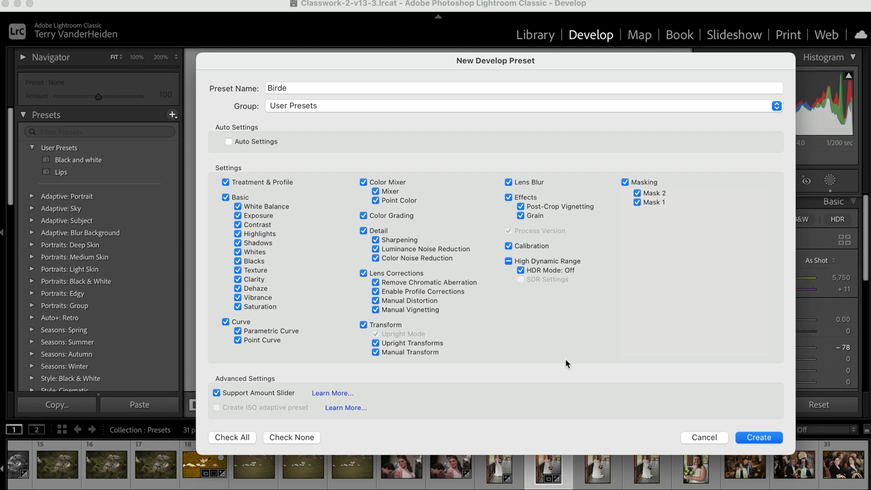
left_click(756, 437)
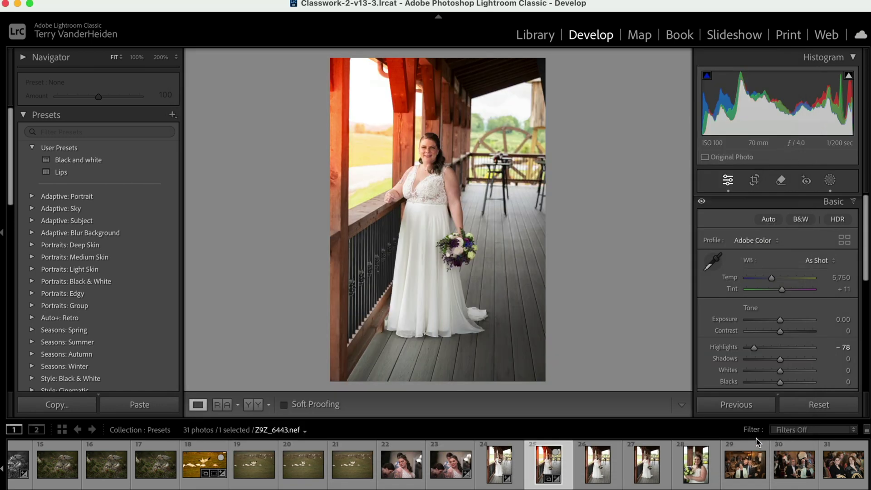
Apply Birde to photo 26, then Birde and Lips to the close-up bride portrait.
left_click(600, 464)
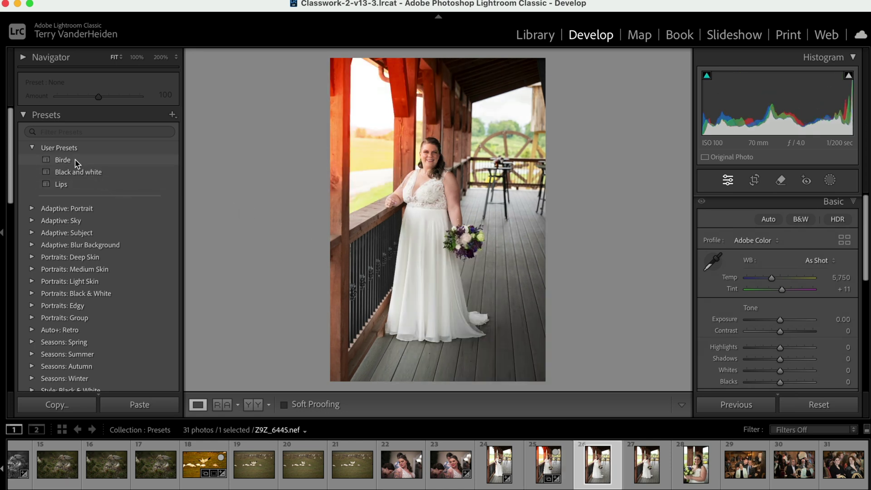
left_click(77, 164)
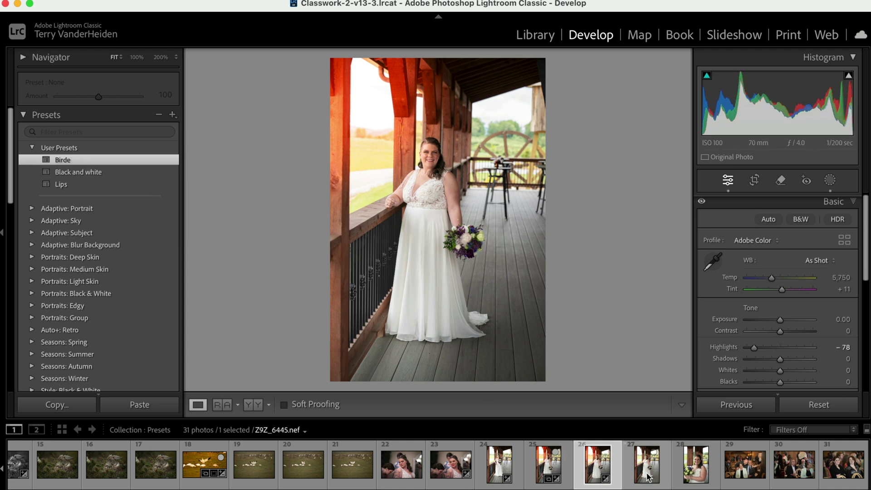
left_click(696, 465)
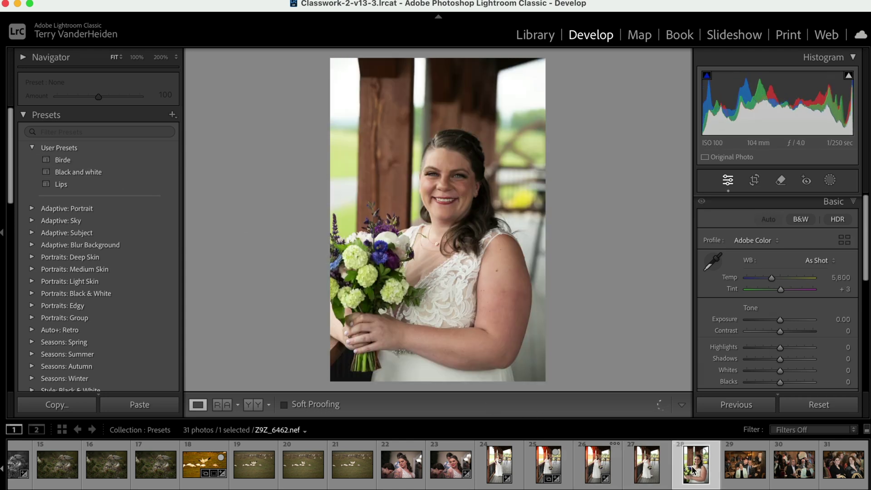
left_click(64, 160)
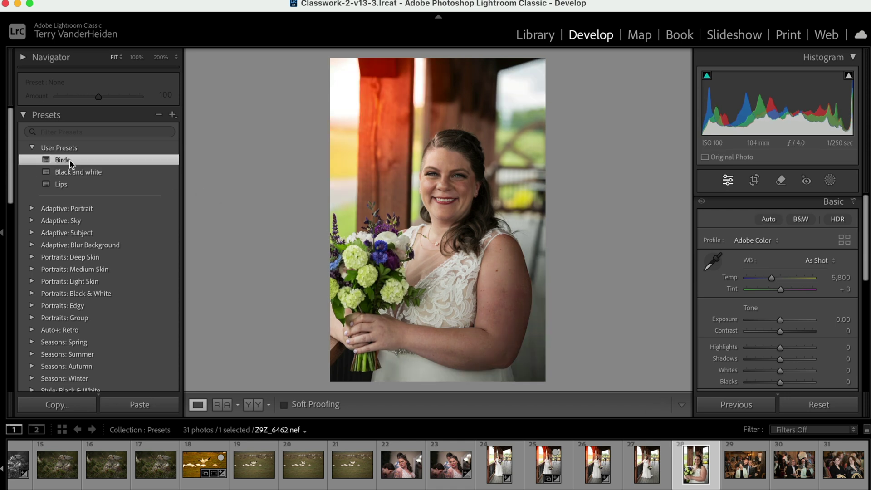
left_click(62, 186)
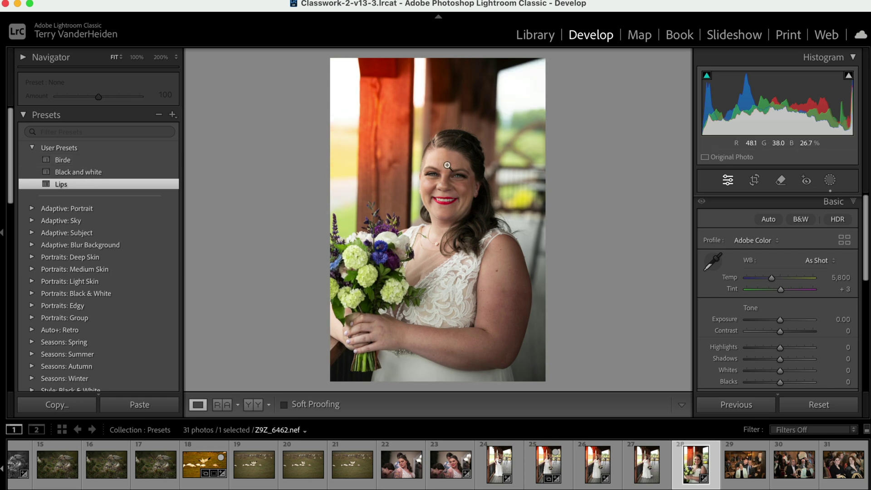
left_click(757, 469)
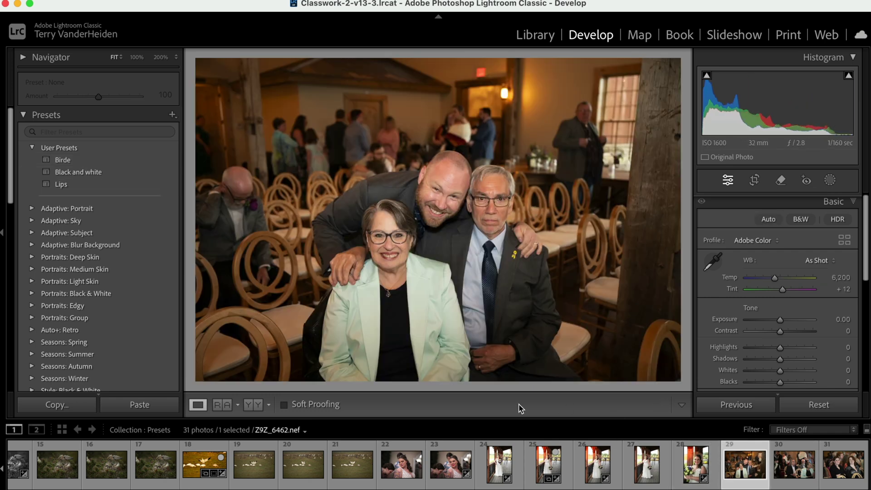
On photo 22, create a Person 2 Facial Skin mask and lower its Texture to −73.
left_click(404, 472)
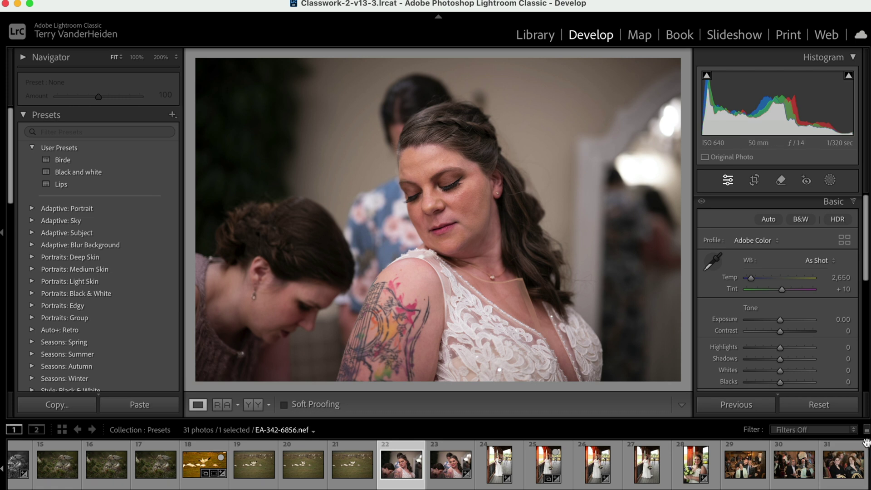
left_click(830, 180)
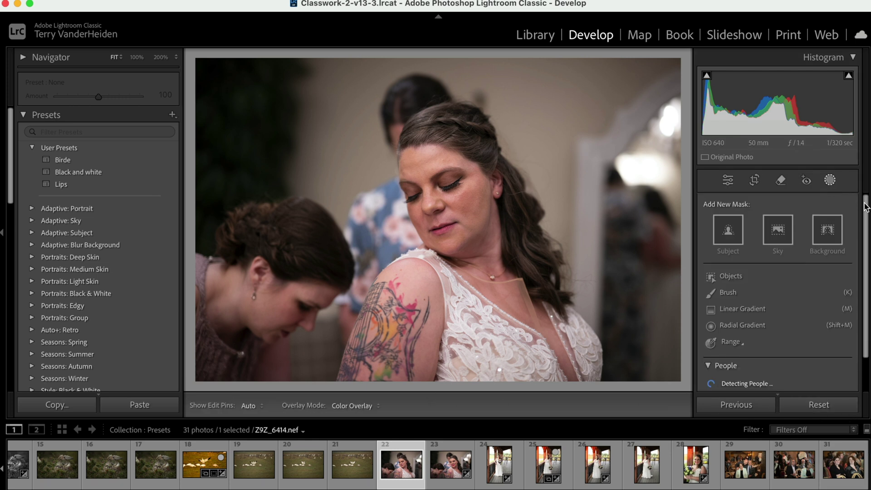
left_click_drag(865, 207, 866, 270)
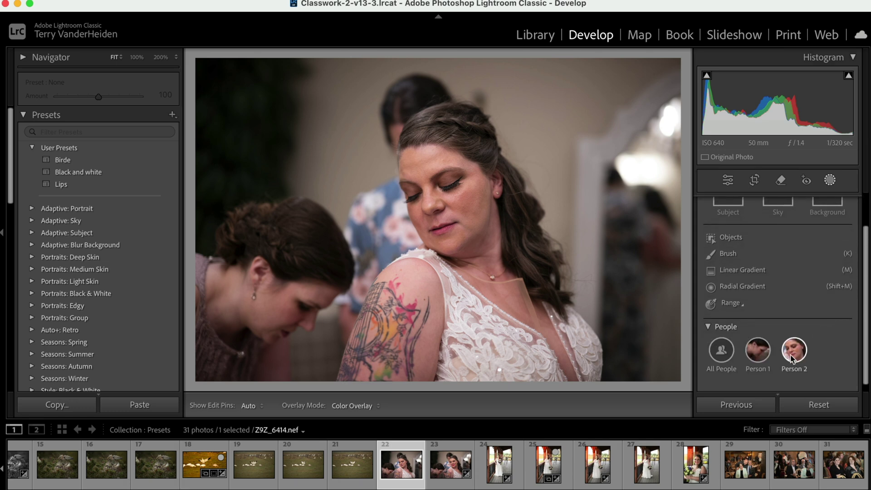
left_click(791, 346)
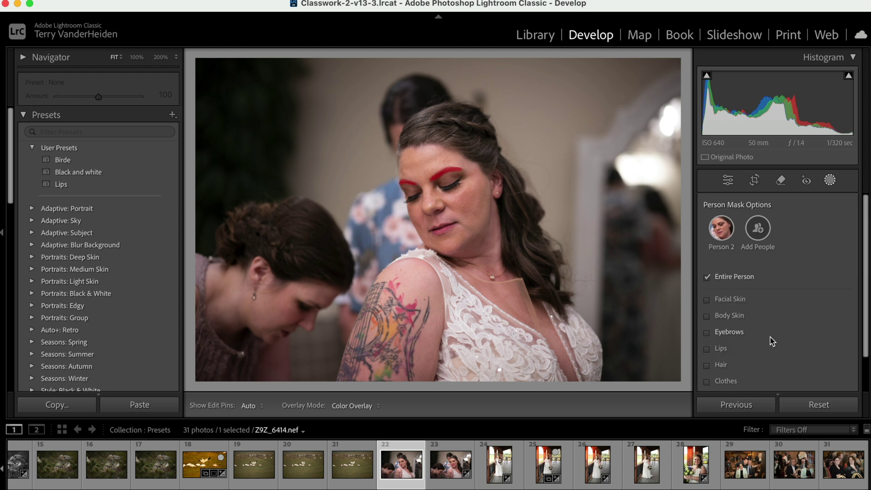
left_click(708, 301)
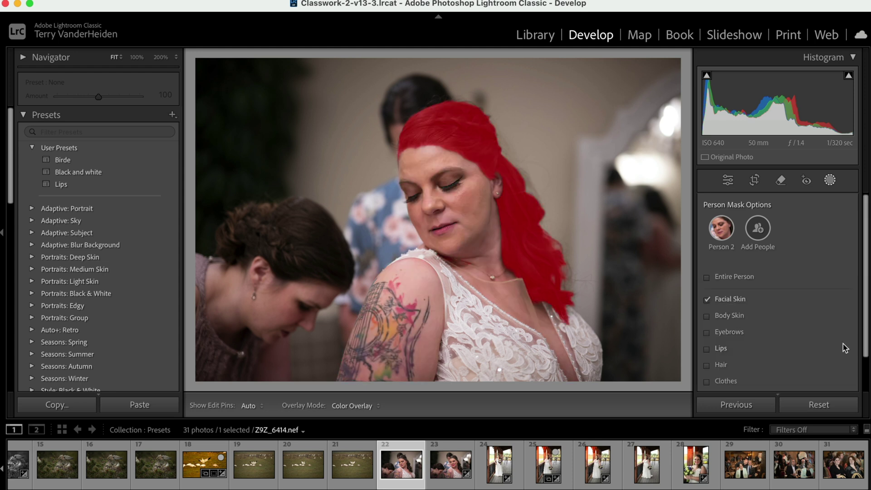
left_click_drag(868, 312, 868, 355)
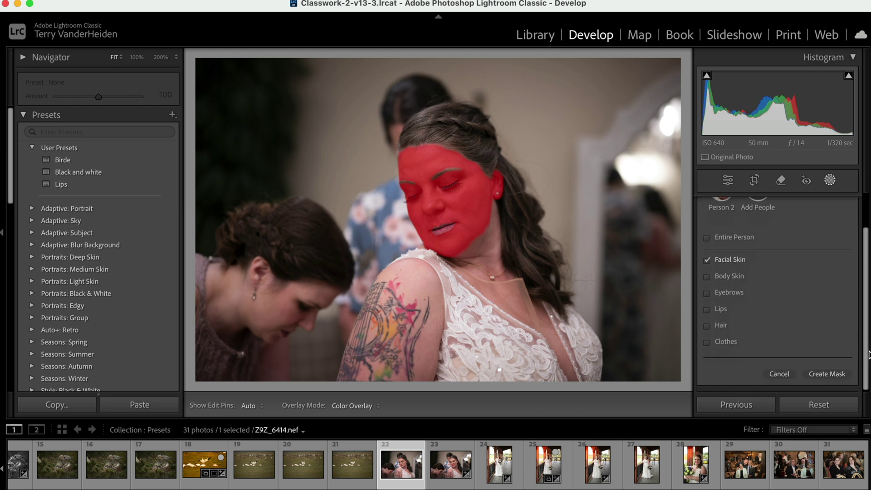
left_click(825, 374)
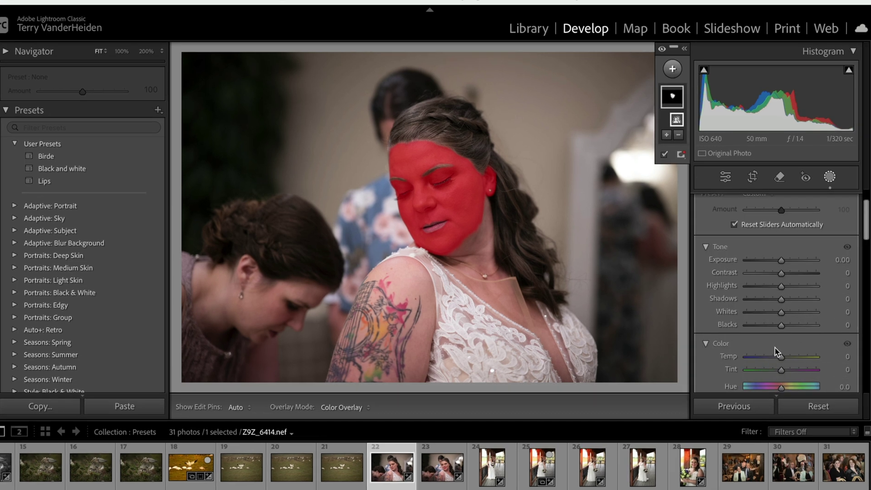
scroll(778, 344, "down", 5)
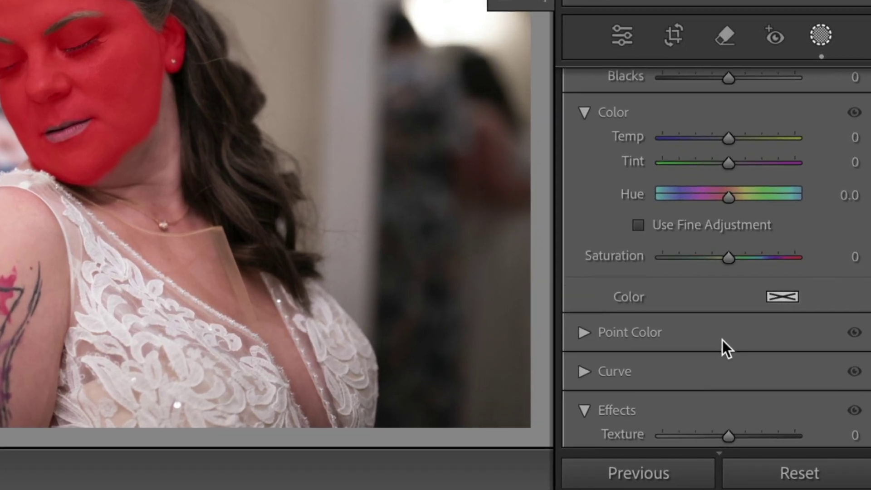
scroll(777, 336, "down", 4)
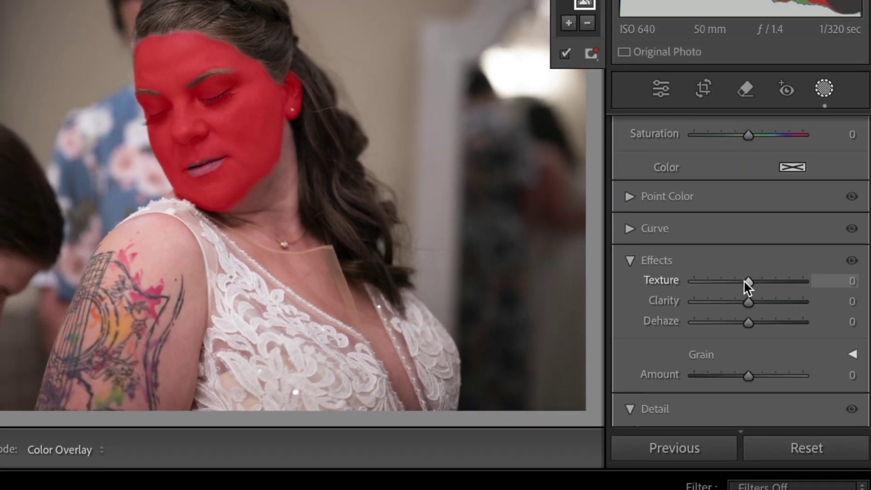
left_click_drag(724, 275, 708, 275)
left_click_drag(767, 300, 750, 304)
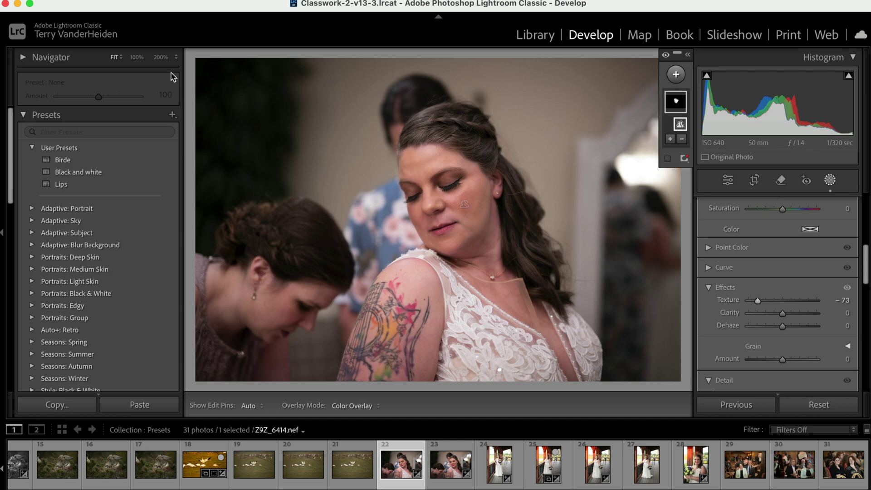
Check the face at 100%, then save the edits with mask as preset 'Soften skin'.
left_click(136, 58)
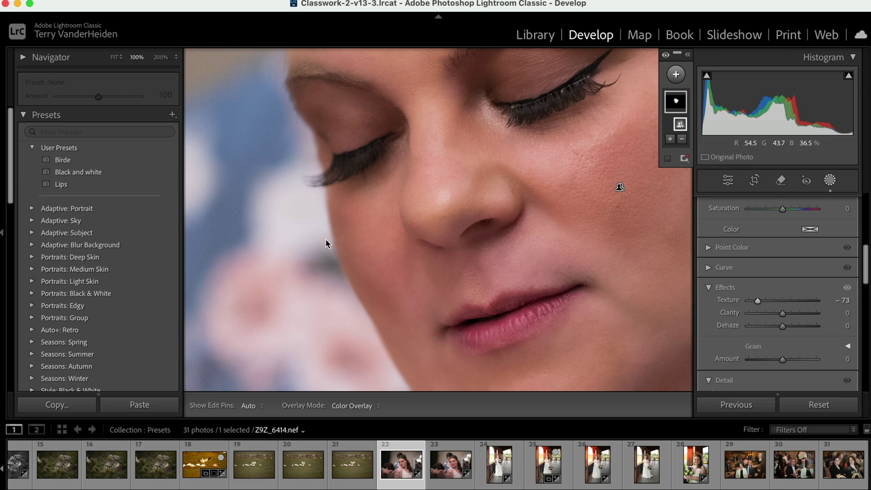
left_click(172, 116)
left_click(178, 129)
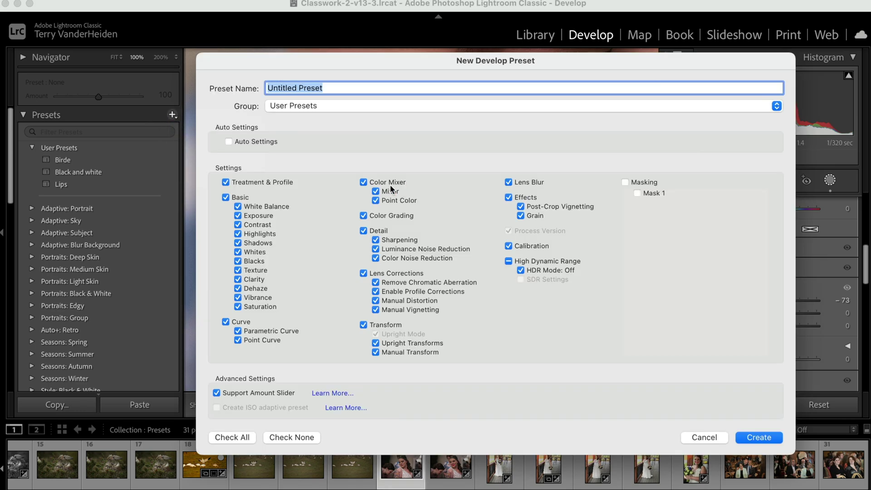
type("Soften skin")
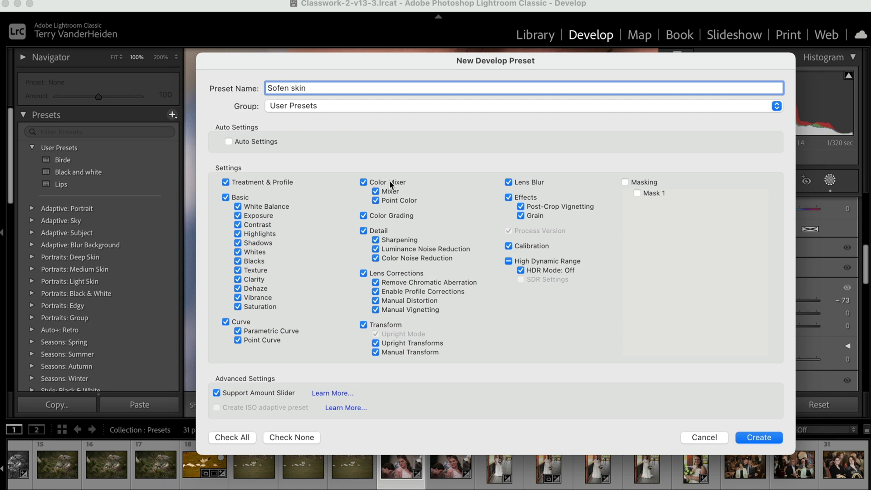
left_click(279, 88)
type("t")
left_click(625, 182)
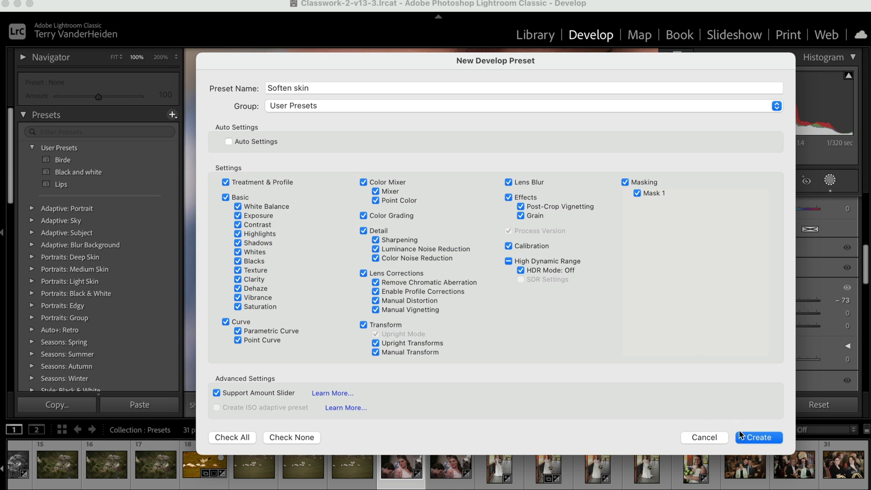
left_click(763, 436)
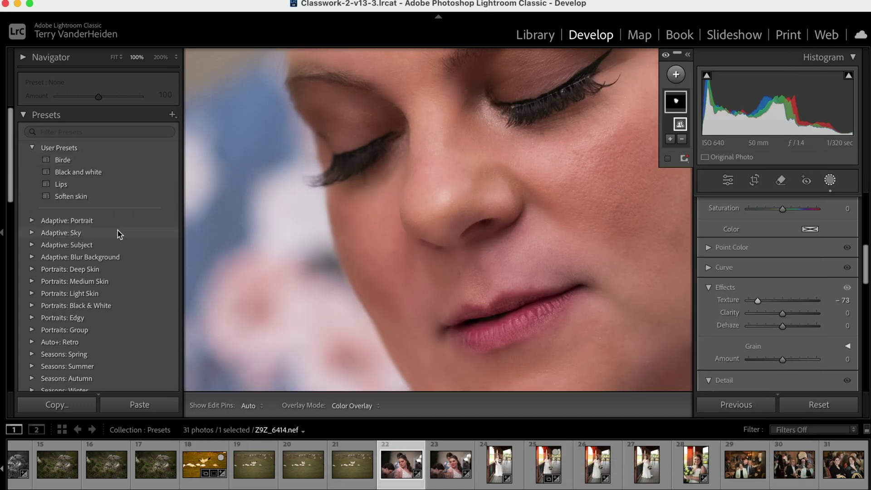
In the Library grid, select photo 27 and zoom to 100% on the bride's face.
key("g")
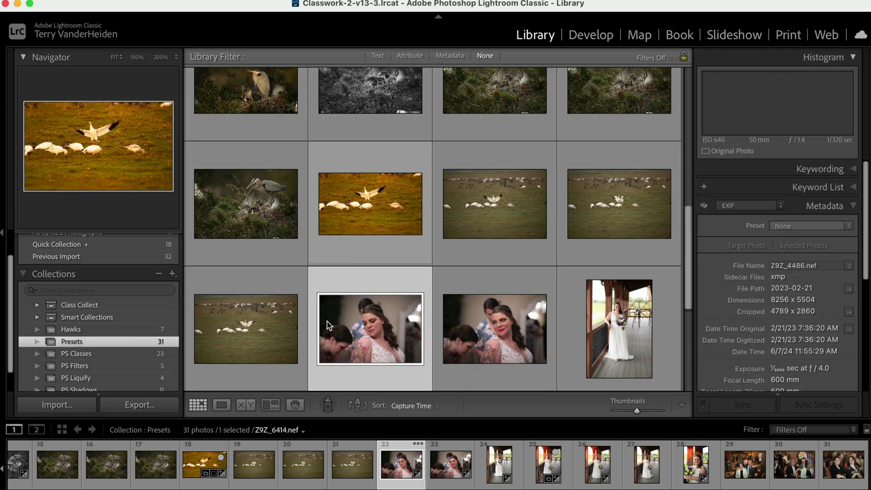
scroll(507, 327, "down", 3)
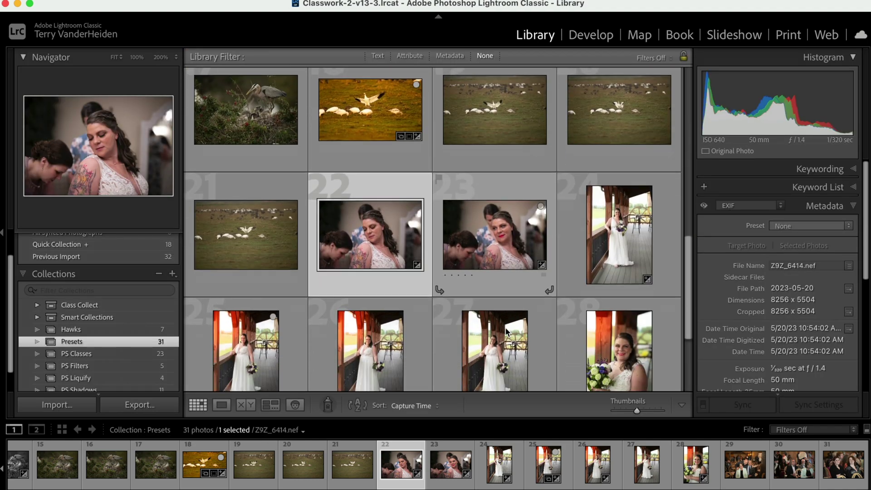
left_click(498, 341)
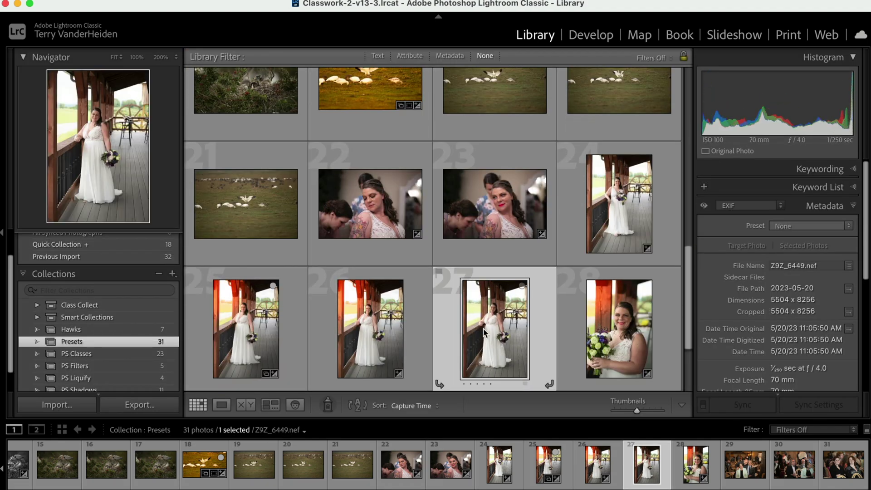
left_click(137, 57)
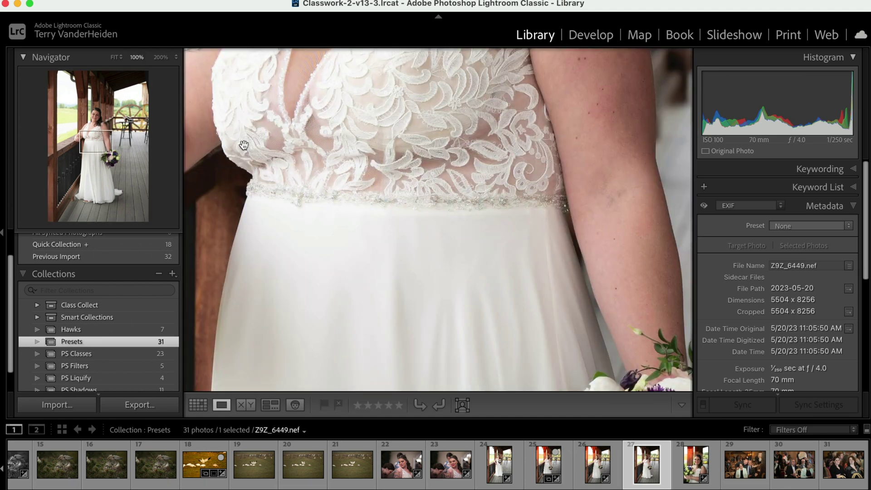
left_click_drag(321, 155, 422, 419)
In Develop, apply the Soften skin, Lips and Birde presets to porch bride photo 27, then fit it to view.
left_click_drag(419, 318, 374, 412)
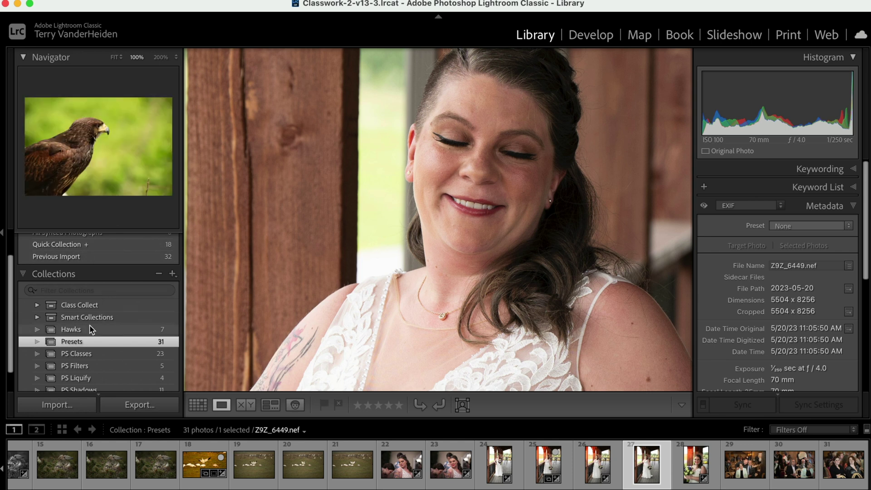
scroll(90, 325, "up", 2)
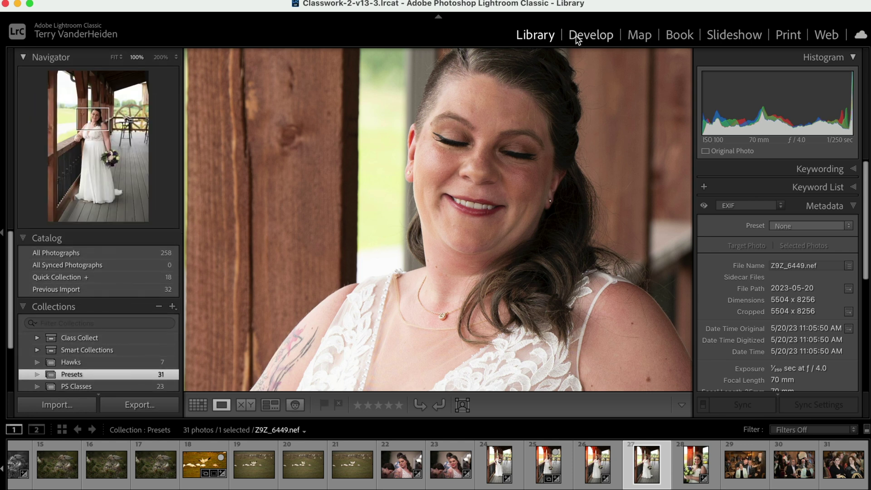
left_click(580, 34)
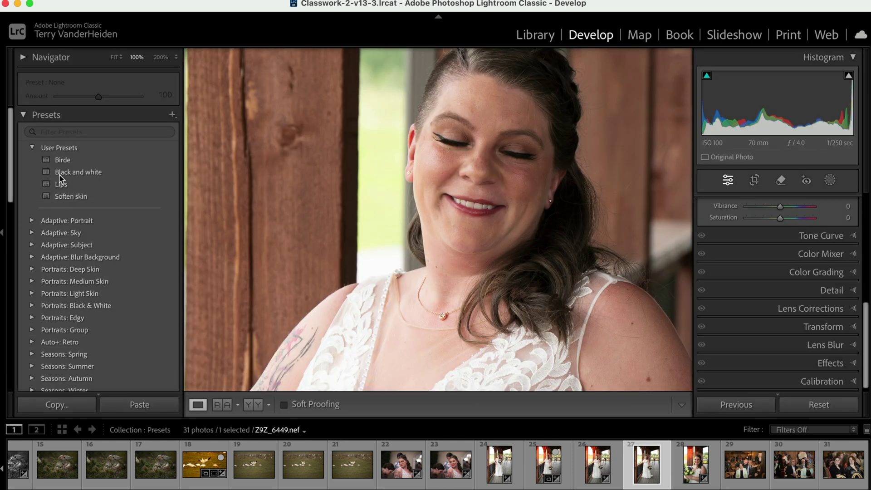
left_click(65, 198)
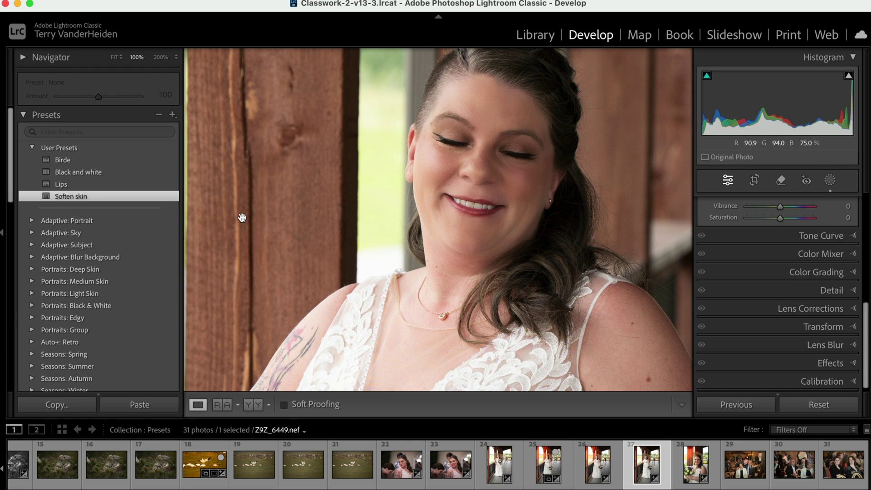
left_click(62, 184)
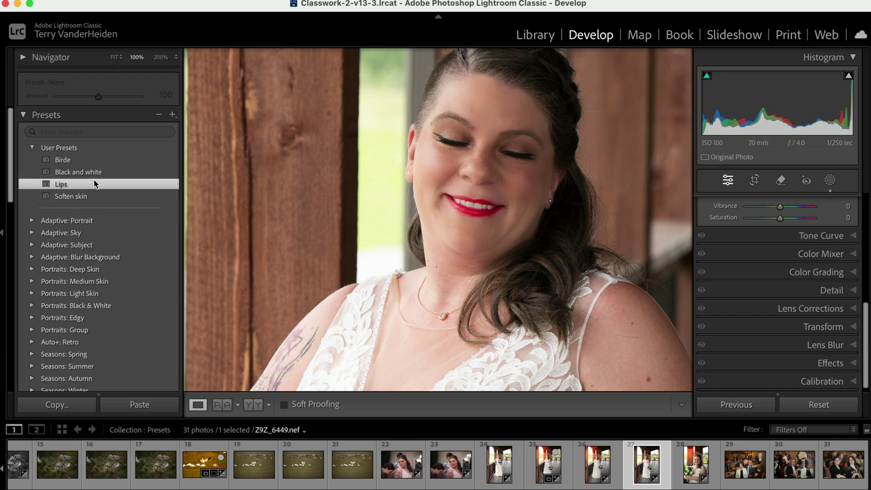
left_click(70, 162)
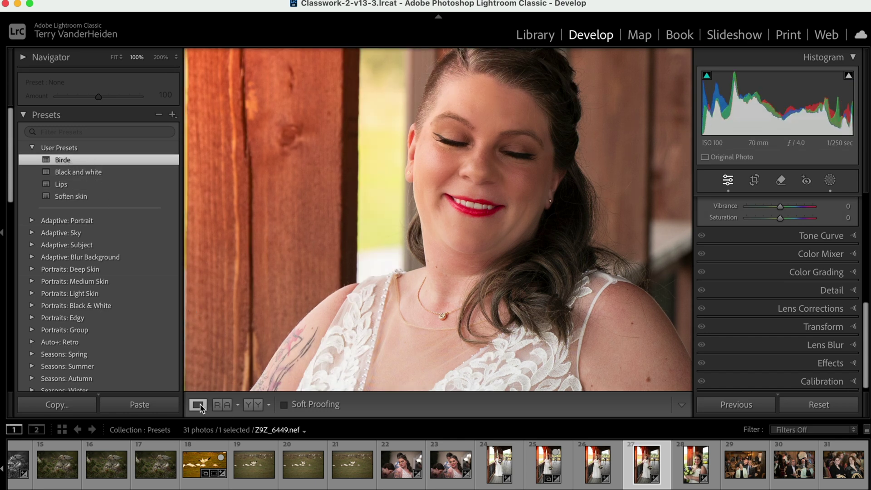
left_click(113, 58)
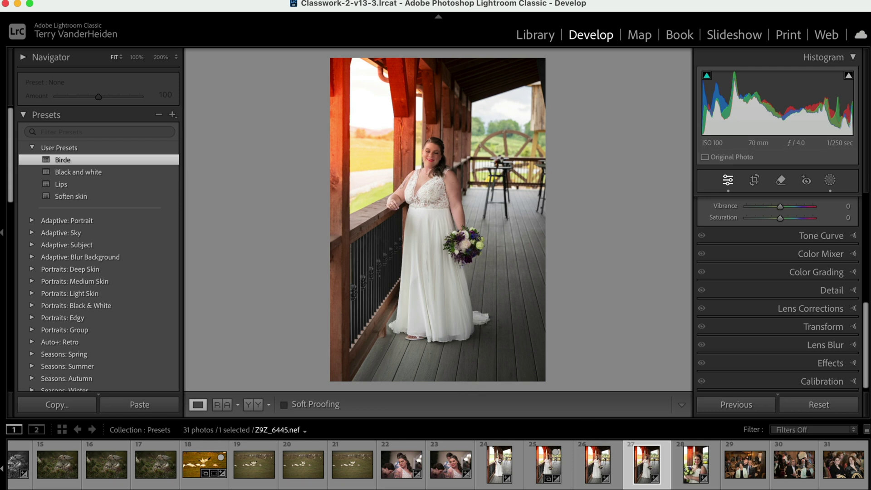
scroll(571, 467, "up", 1)
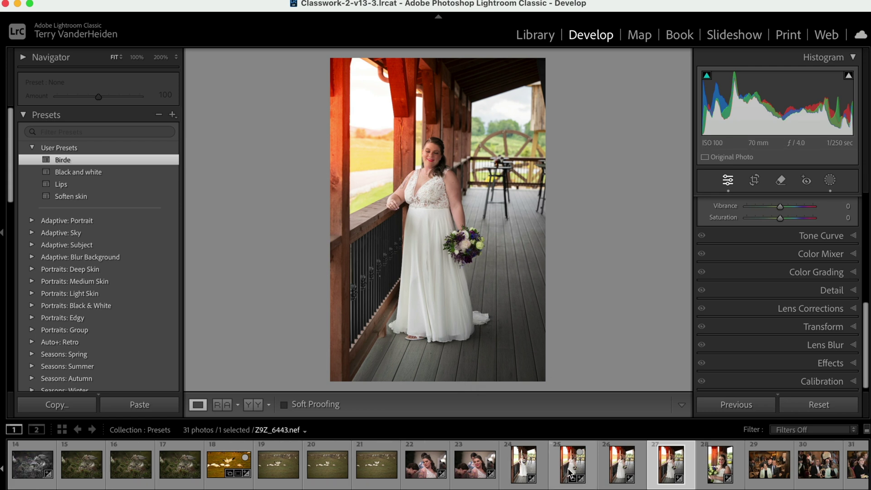
Apply Soften skin to group photo 29, then compare it with the Before view at 100% on the faces.
left_click(777, 473)
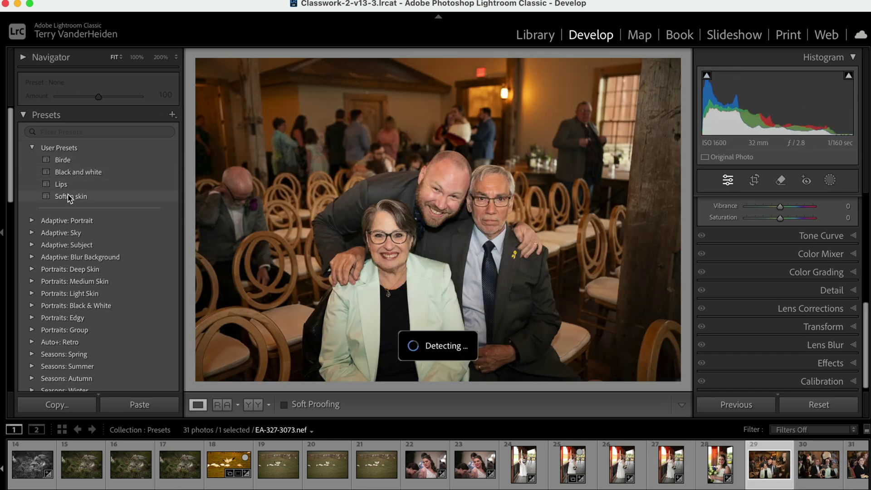
left_click(69, 198)
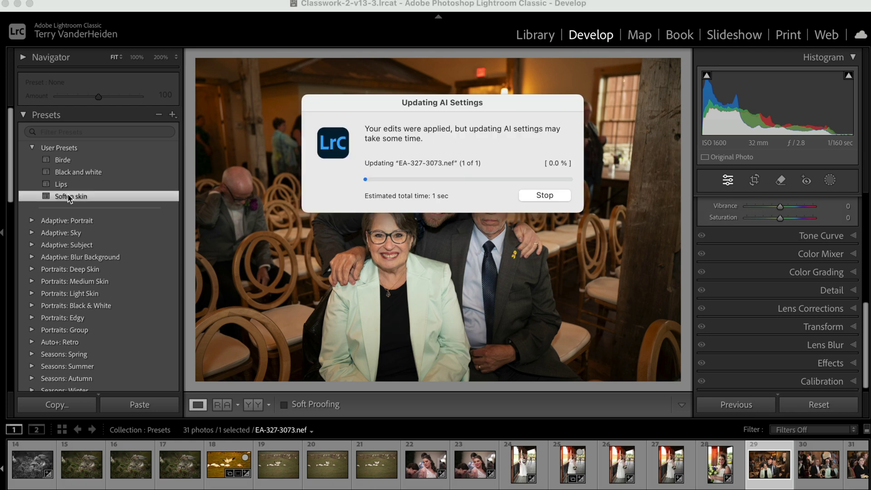
left_click(438, 175)
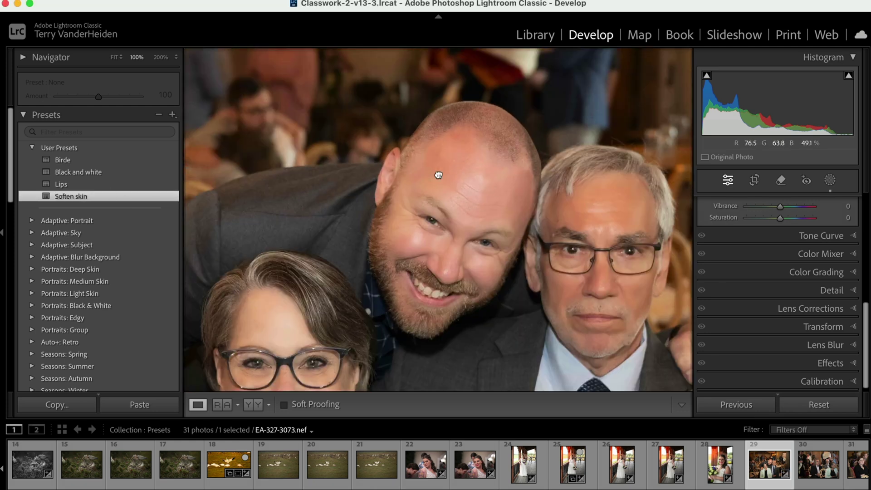
left_click_drag(653, 252, 515, 203)
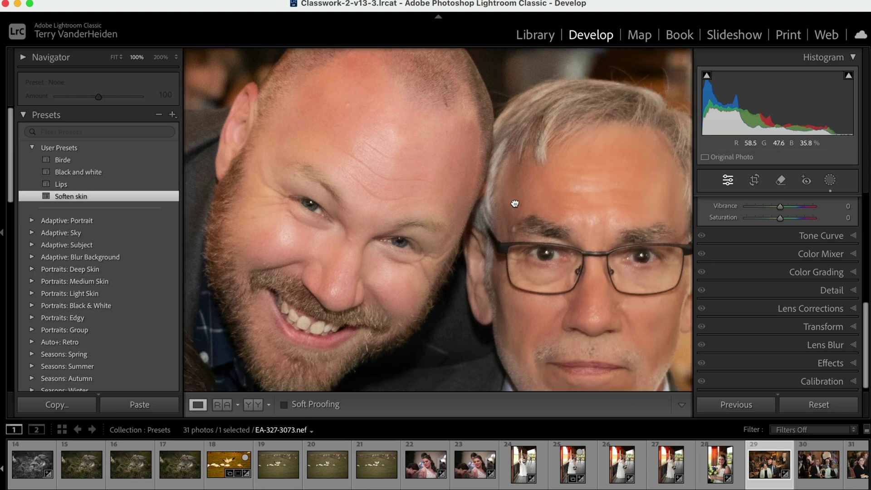
key("backslash")
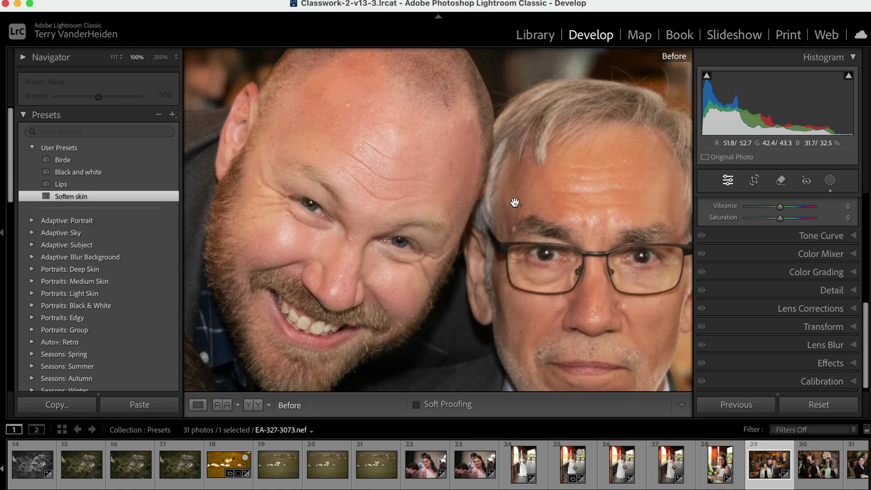
key("backslash")
key("backslash")
key("backslash")
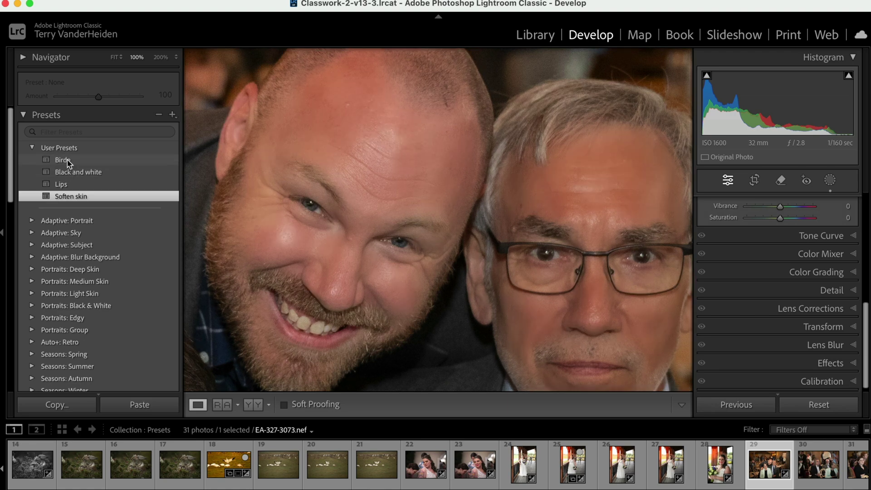
Apply the Birde preset to photo 29.
left_click(67, 160)
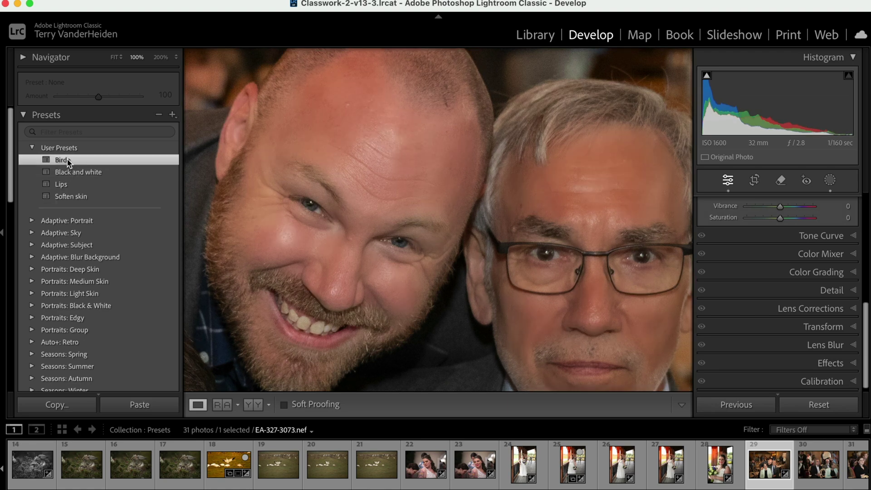
right_click(68, 162)
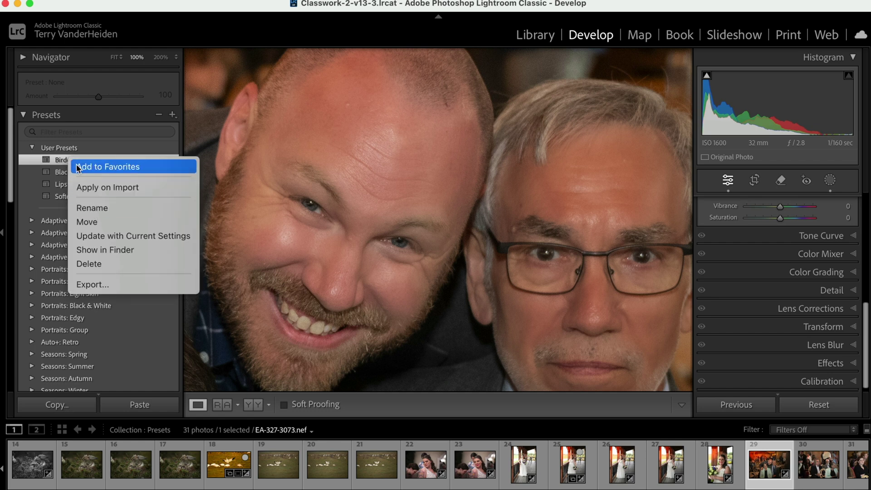
left_click(86, 145)
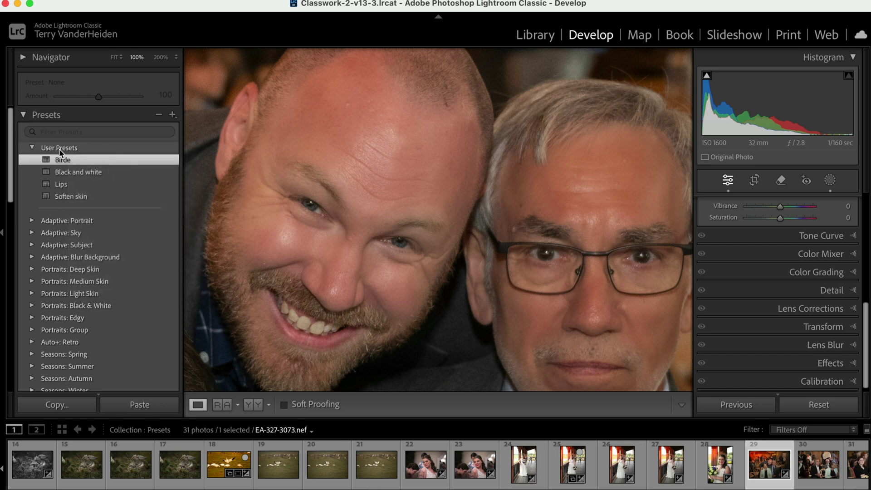
Export the User Presets group as a zip named 'Te' into the Desktop Presets folder.
right_click(45, 148)
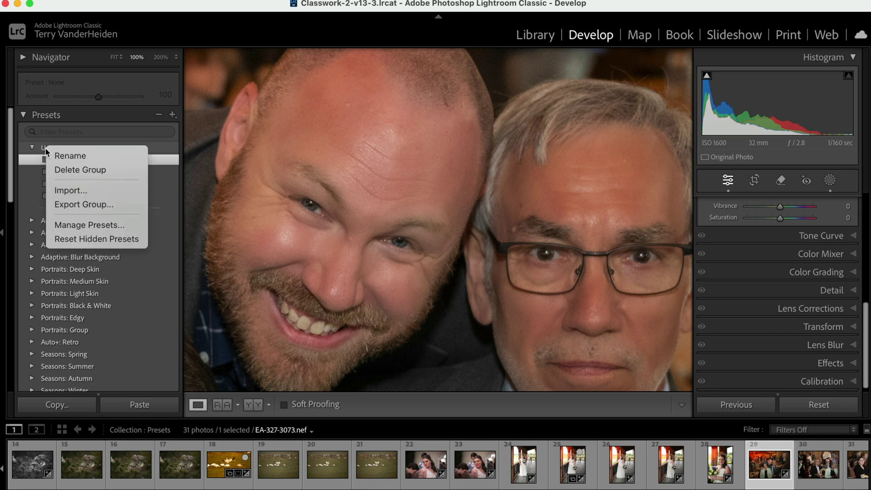
left_click(83, 205)
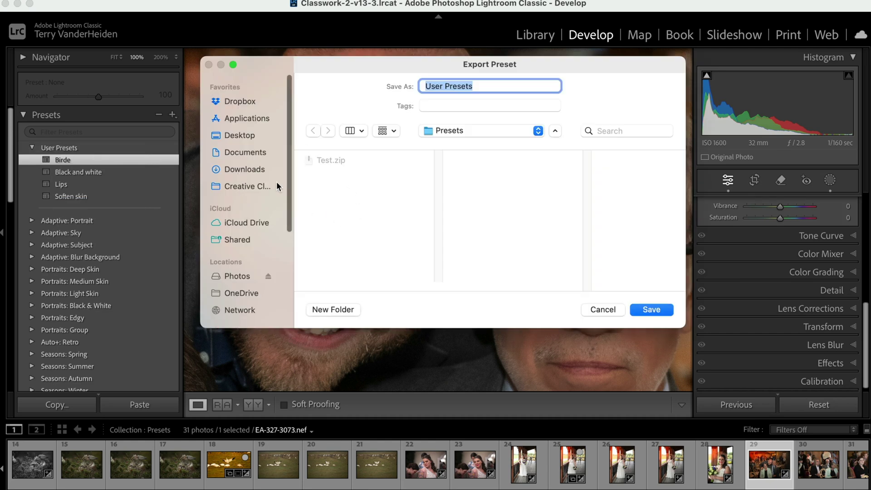
left_click(254, 133)
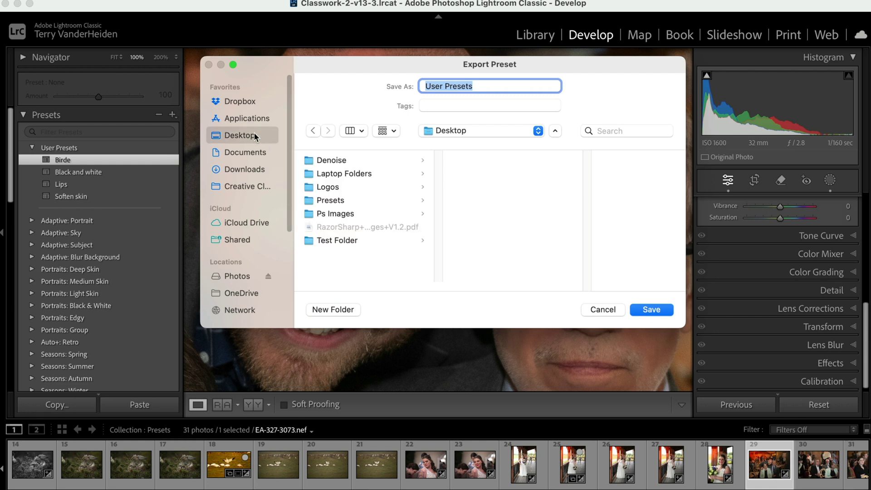
left_click(333, 201)
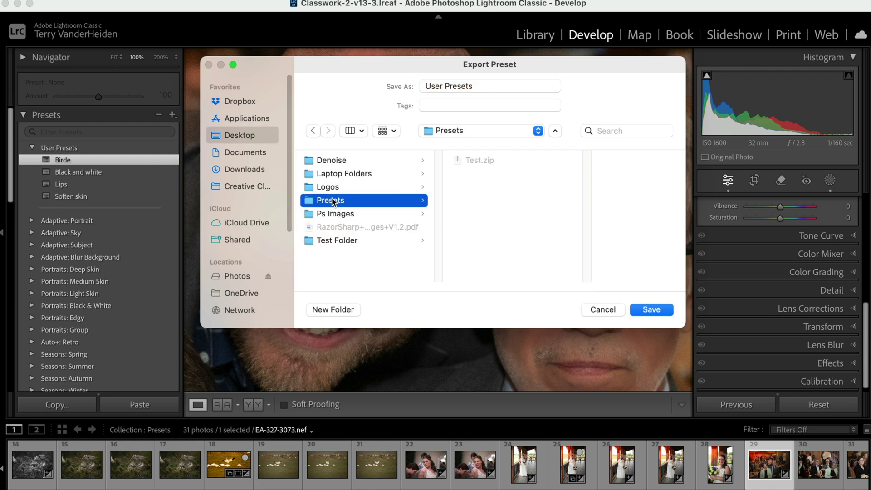
triple_click(480, 86)
type("Terry's")
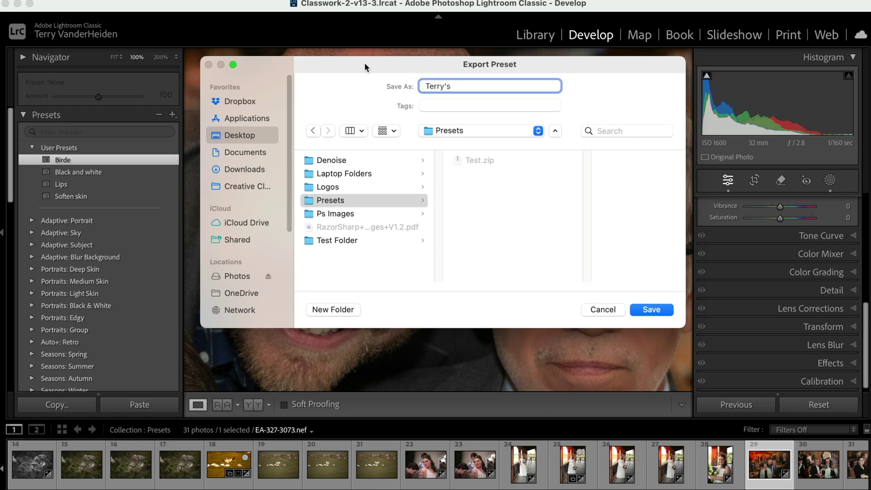
left_click(650, 309)
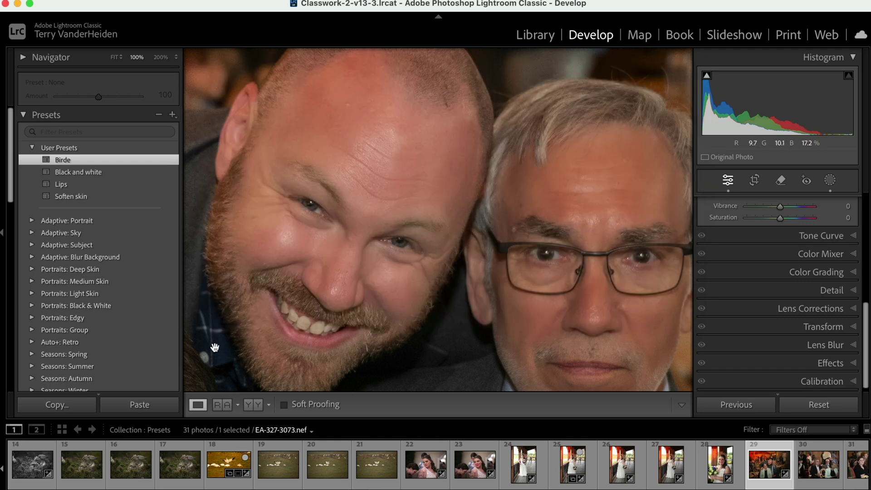
Delete the Birde and Black and white user presets, confirming each deletion.
right_click(60, 165)
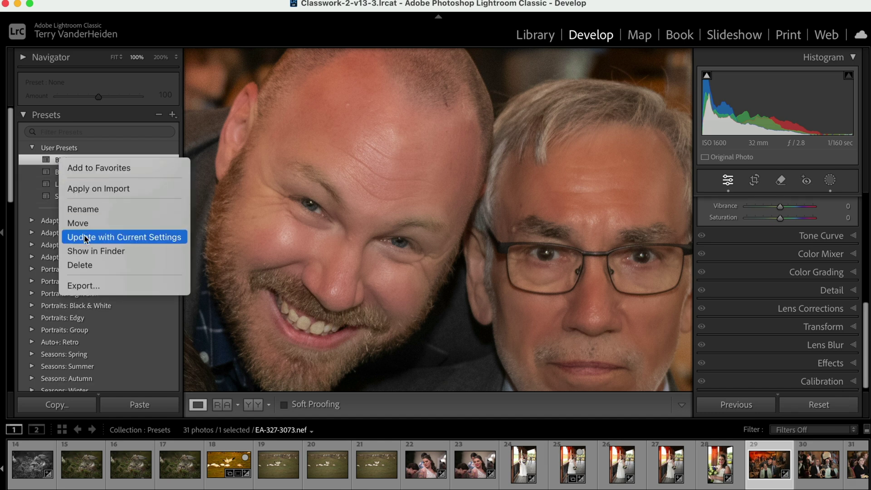
left_click(88, 265)
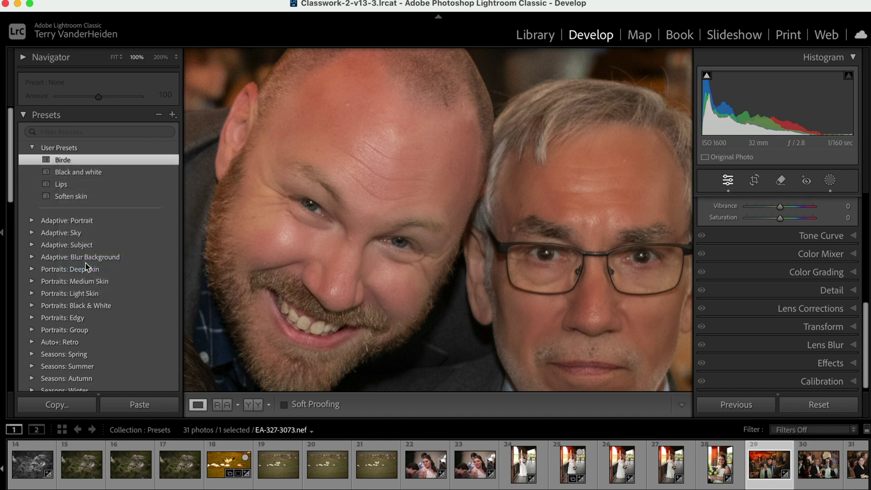
left_click(557, 180)
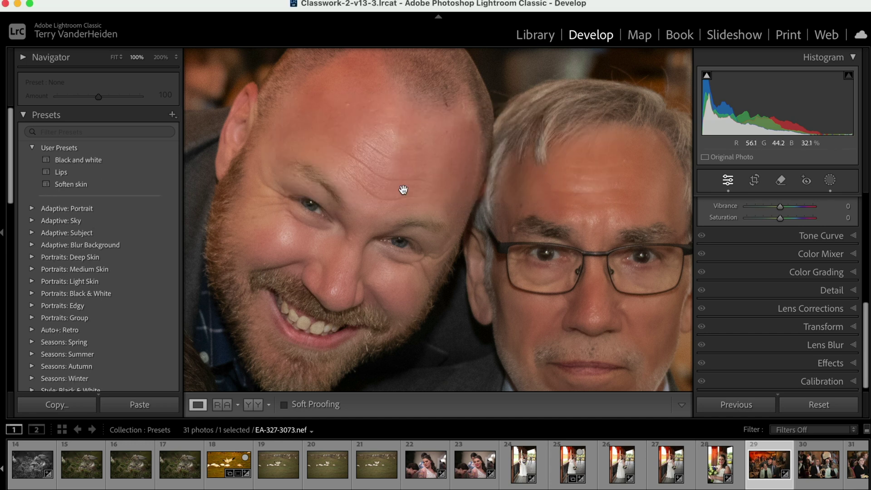
right_click(87, 158)
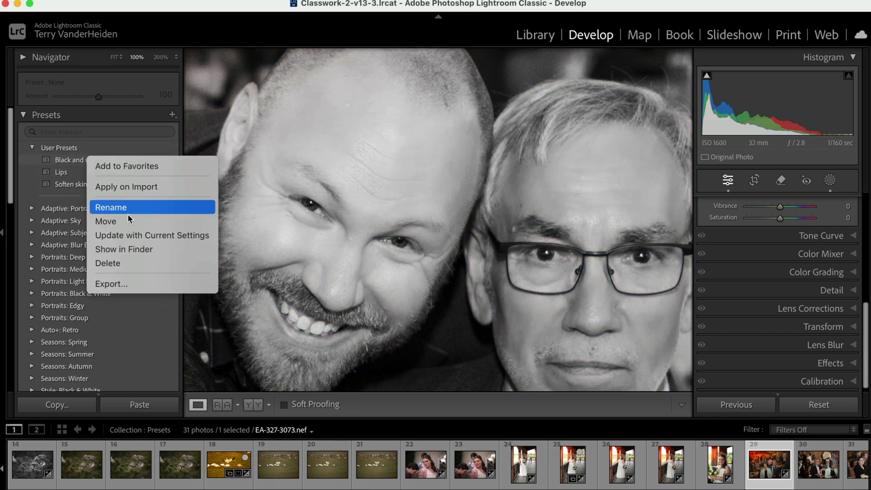
left_click(136, 264)
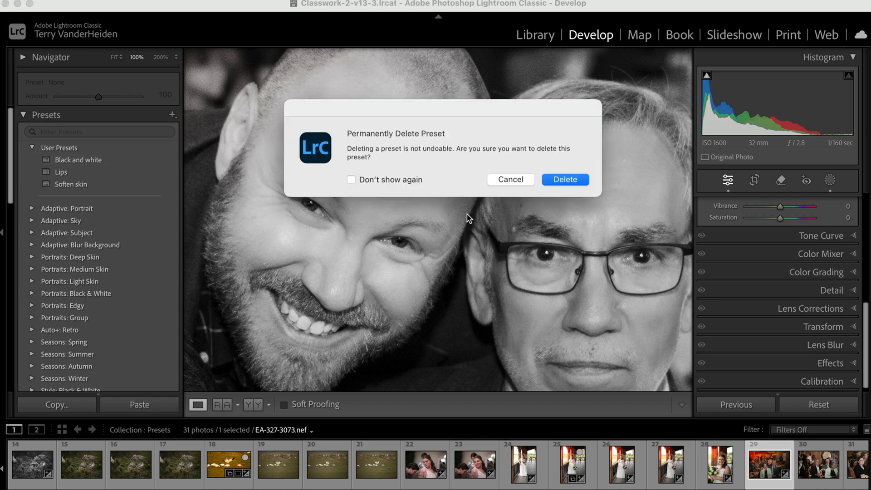
left_click(556, 181)
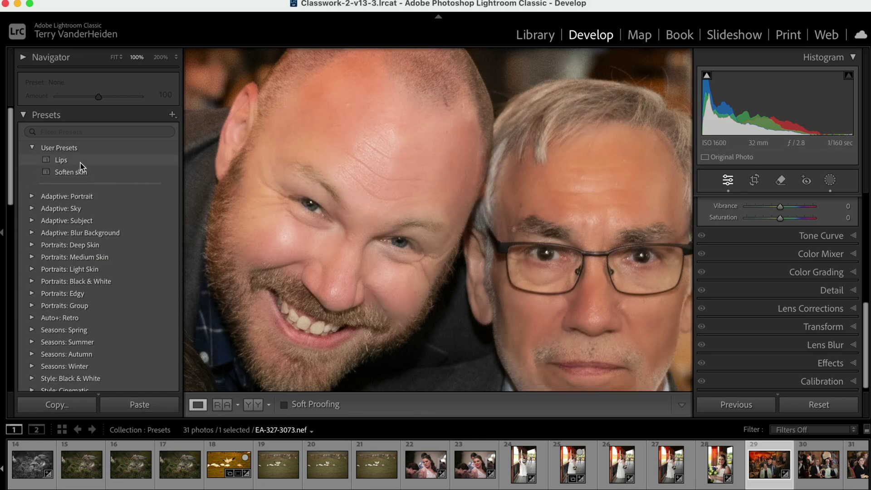
Delete the Lips and Soften skin user presets, confirming each deletion.
right_click(81, 162)
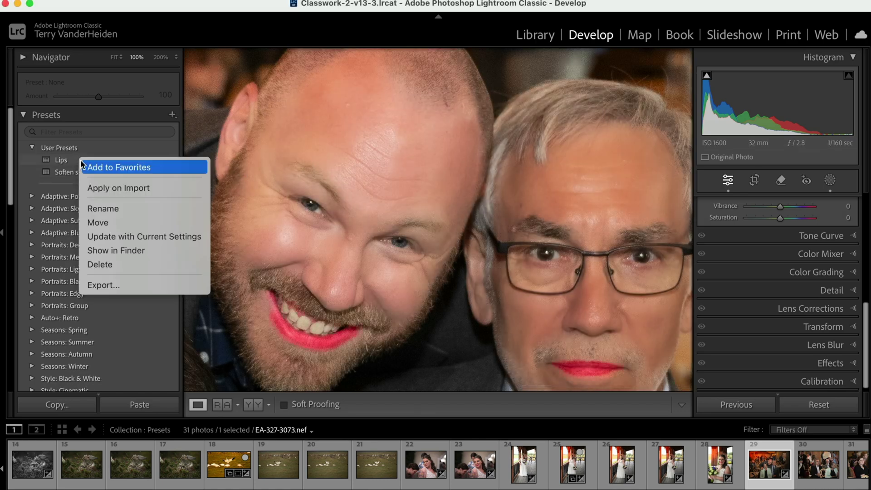
left_click(141, 257)
left_click(555, 179)
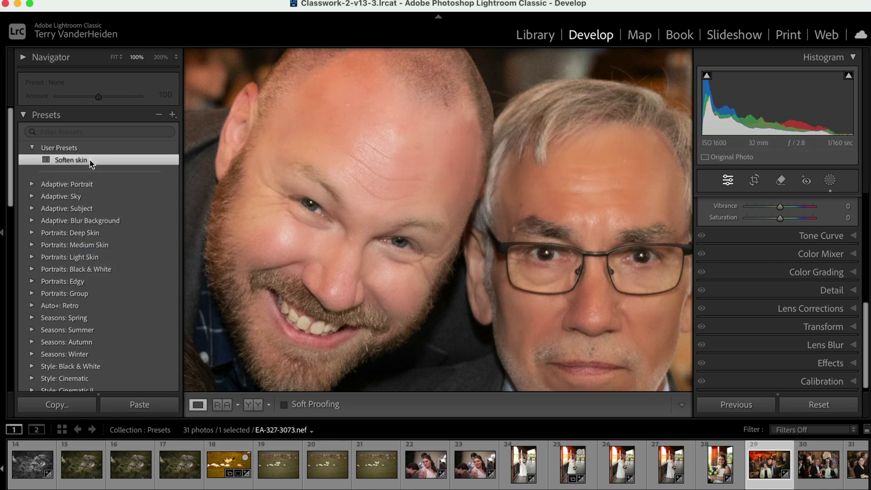
right_click(89, 159)
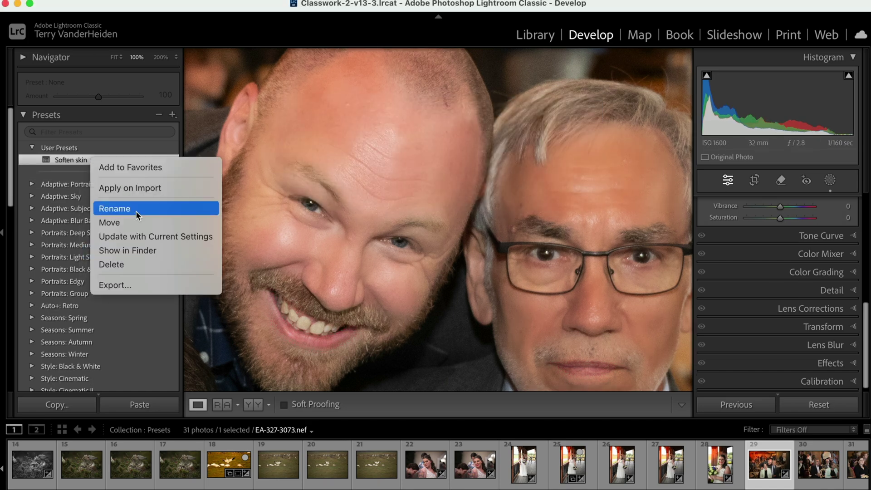
left_click(138, 264)
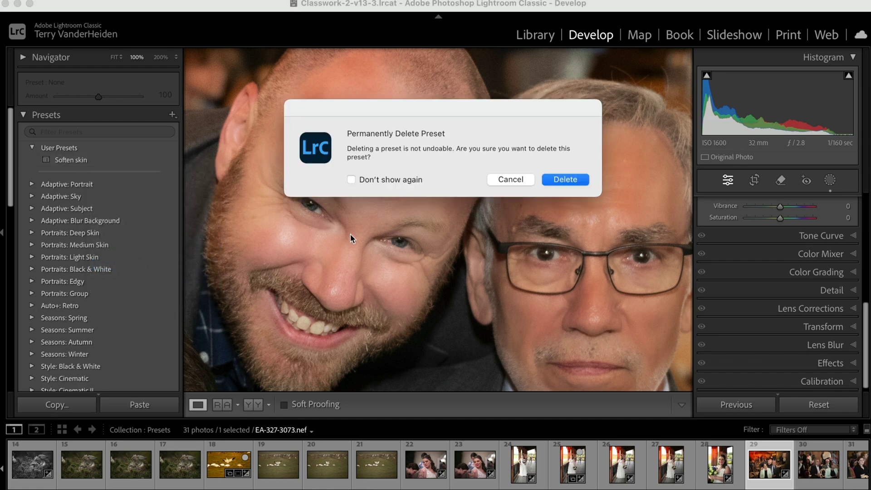
left_click(565, 179)
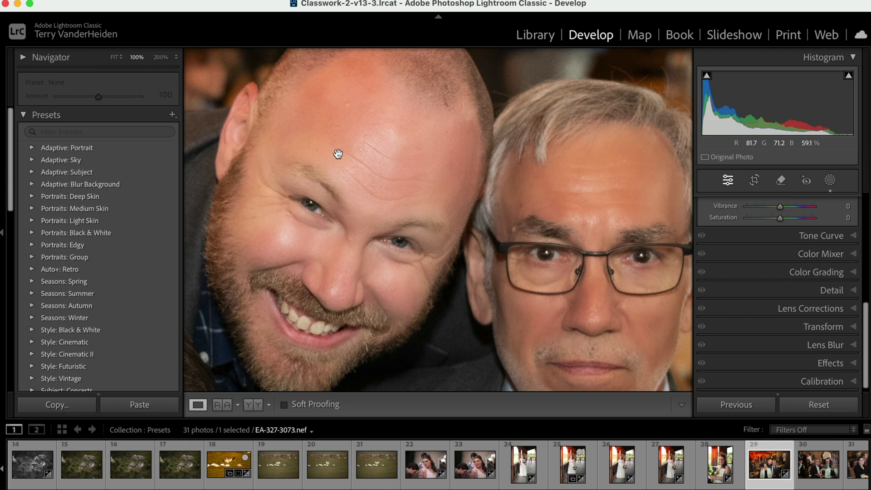
Import the exported preset zip from the Presets folder using the Presets panel's + menu.
left_click(172, 116)
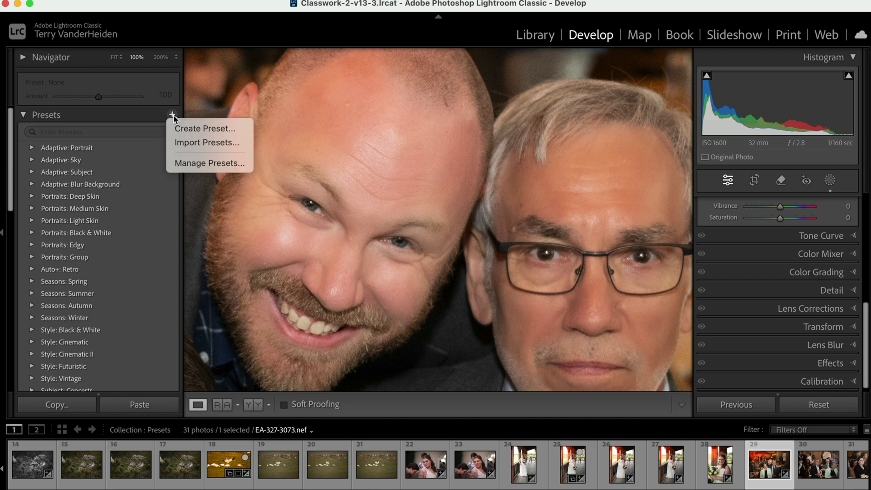
left_click(190, 143)
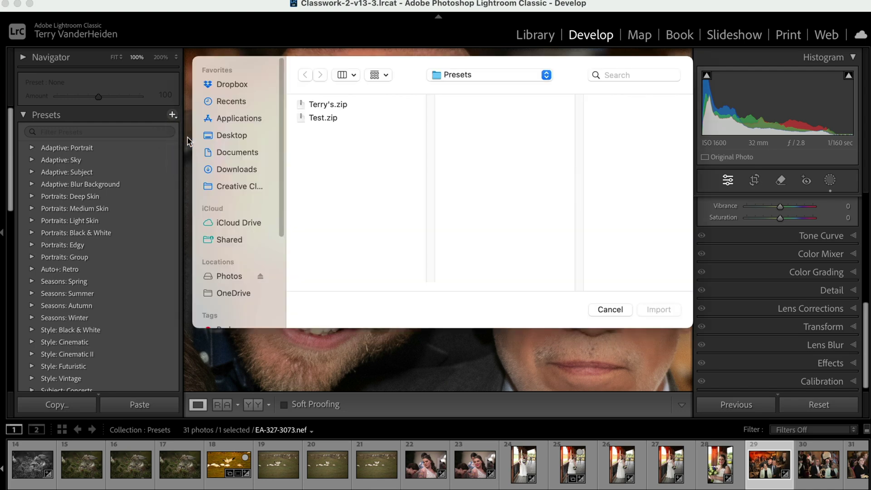
left_click(319, 104)
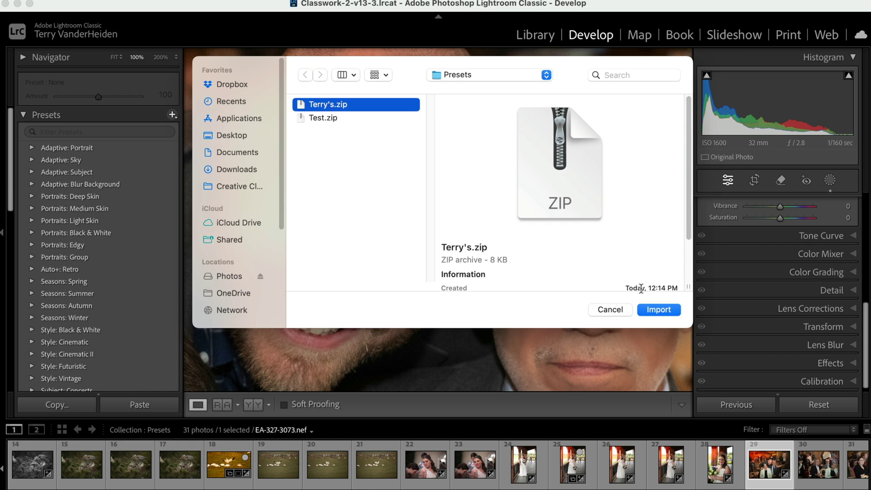
left_click(648, 309)
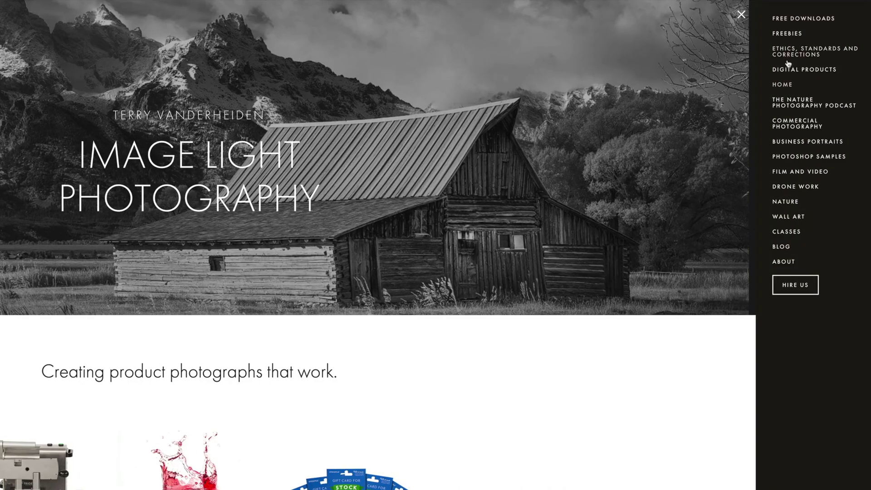
Open the Wildlife Lightroom Preset Brushes product from the Digital Products page.
left_click(789, 70)
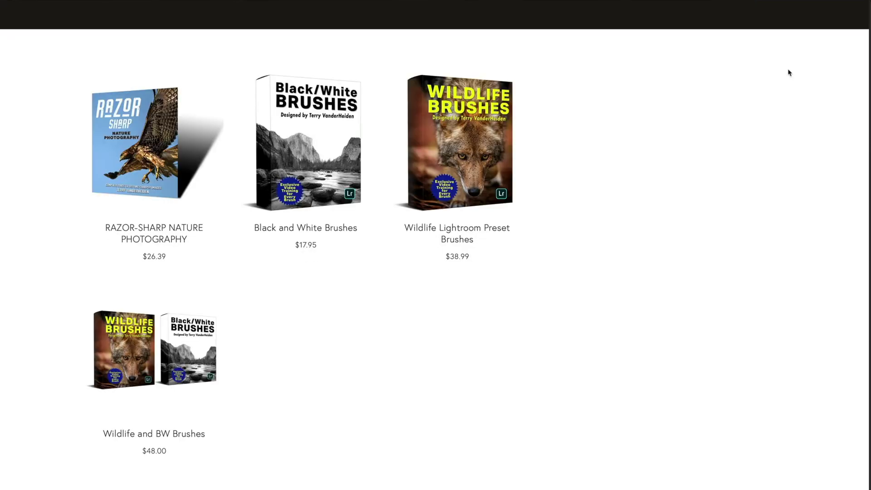
left_click(469, 171)
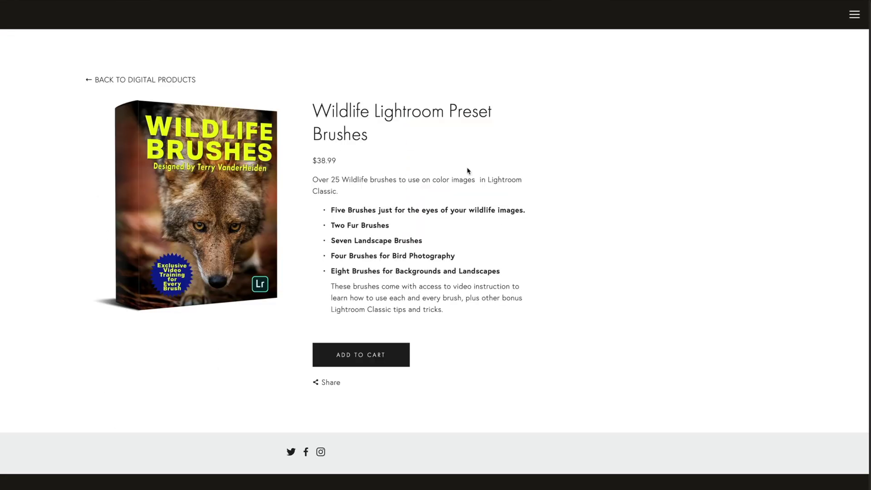